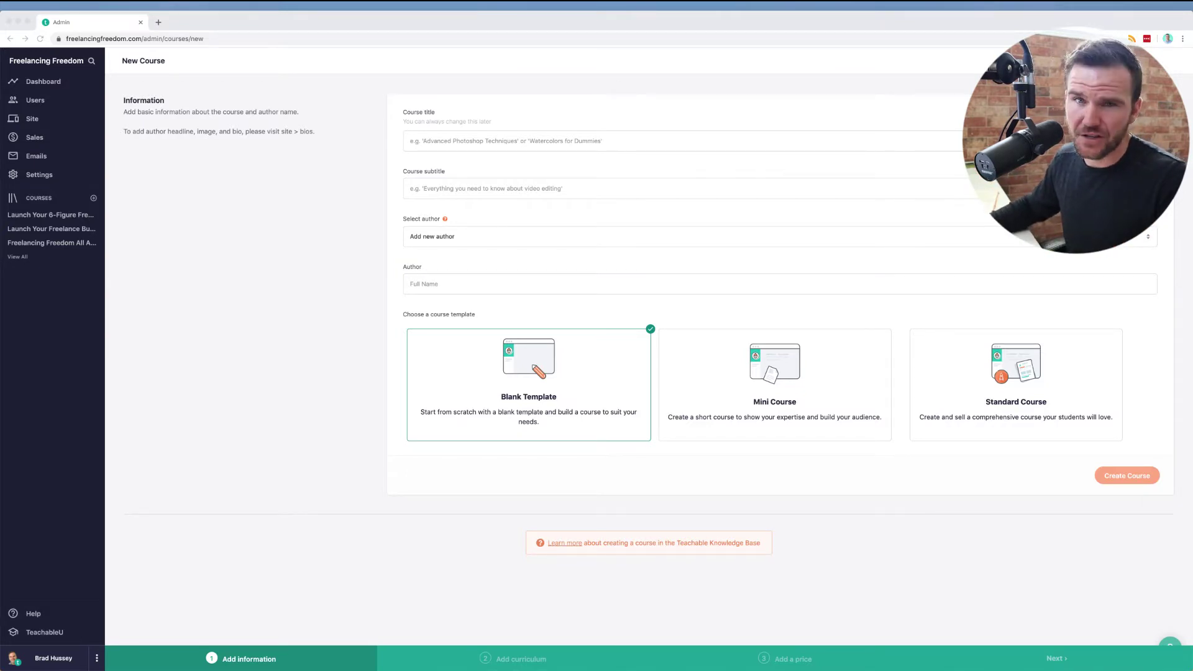
# Focus the browser window showing Teachable's blank New Course form
pyautogui.click(786, 92)
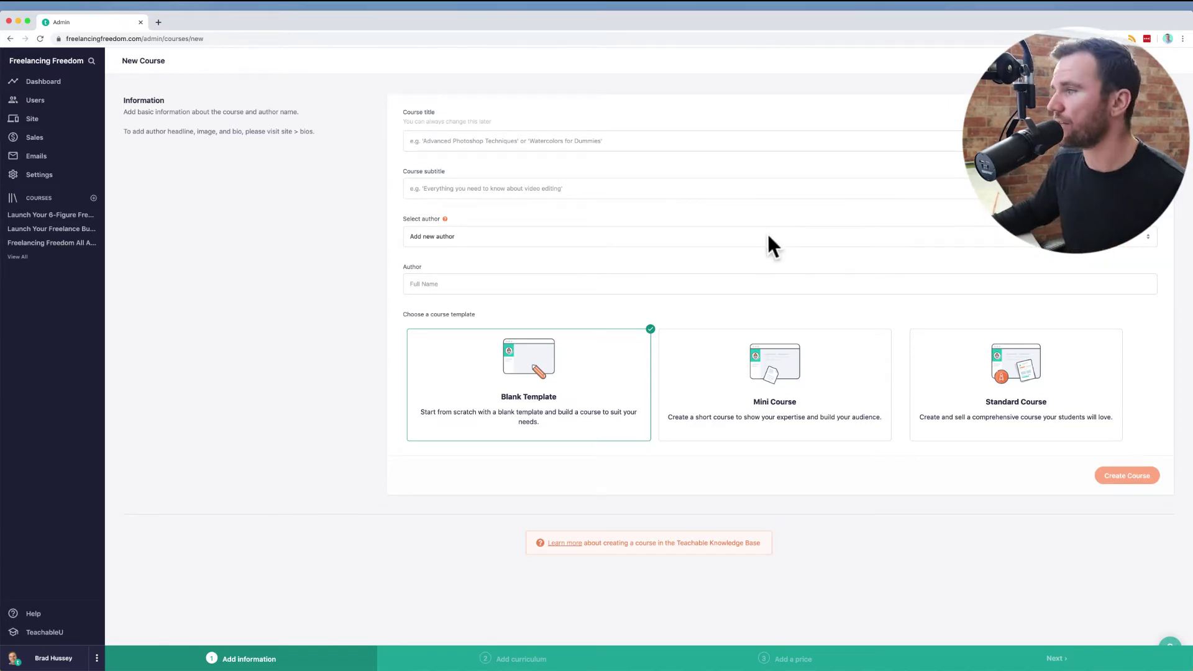
# Enter the course title 'My Membership Program' and subtitle 'yada yada'
pyautogui.click(487, 139)
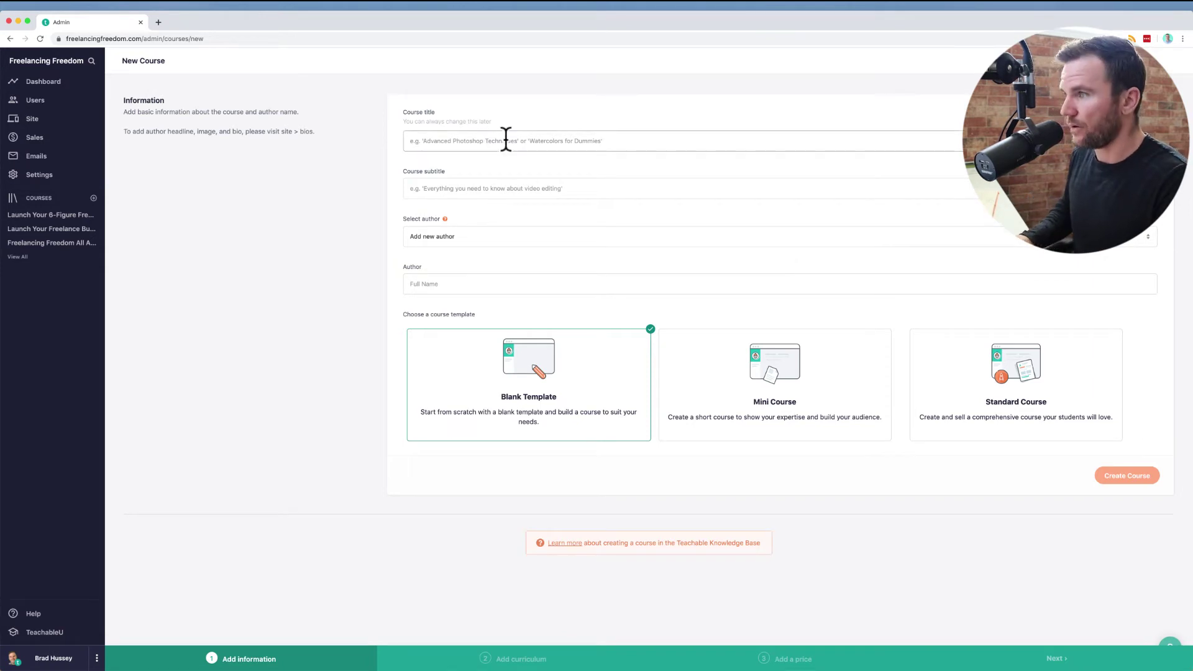
pyautogui.write('My Membership ')
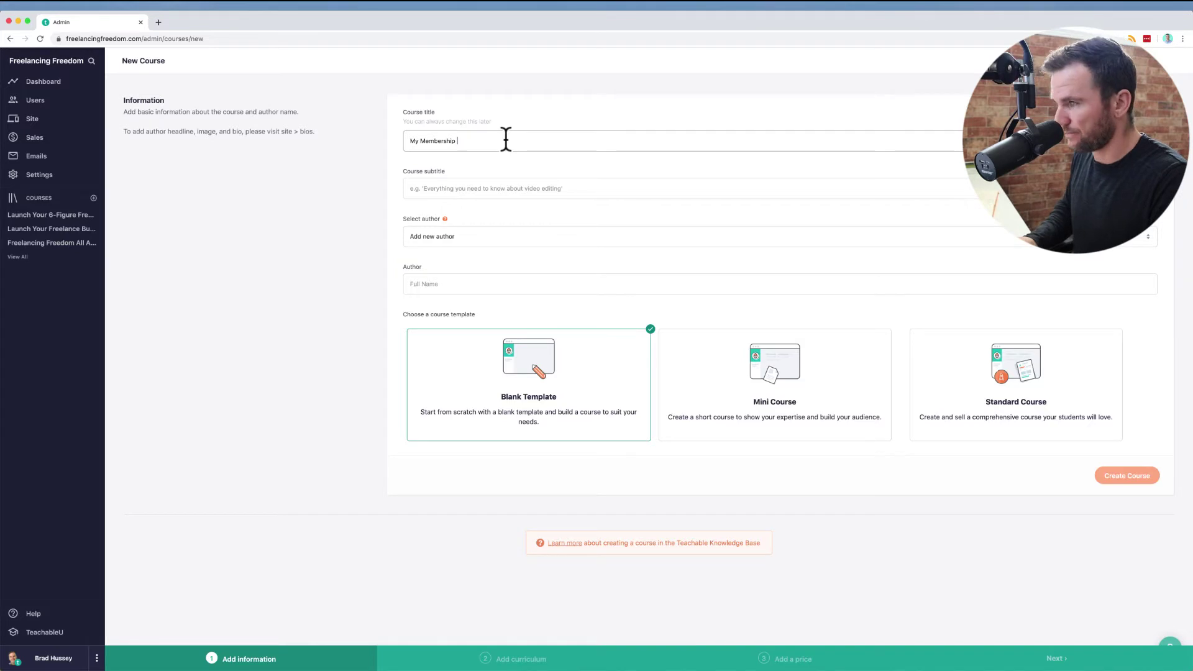
pyautogui.write('Program')
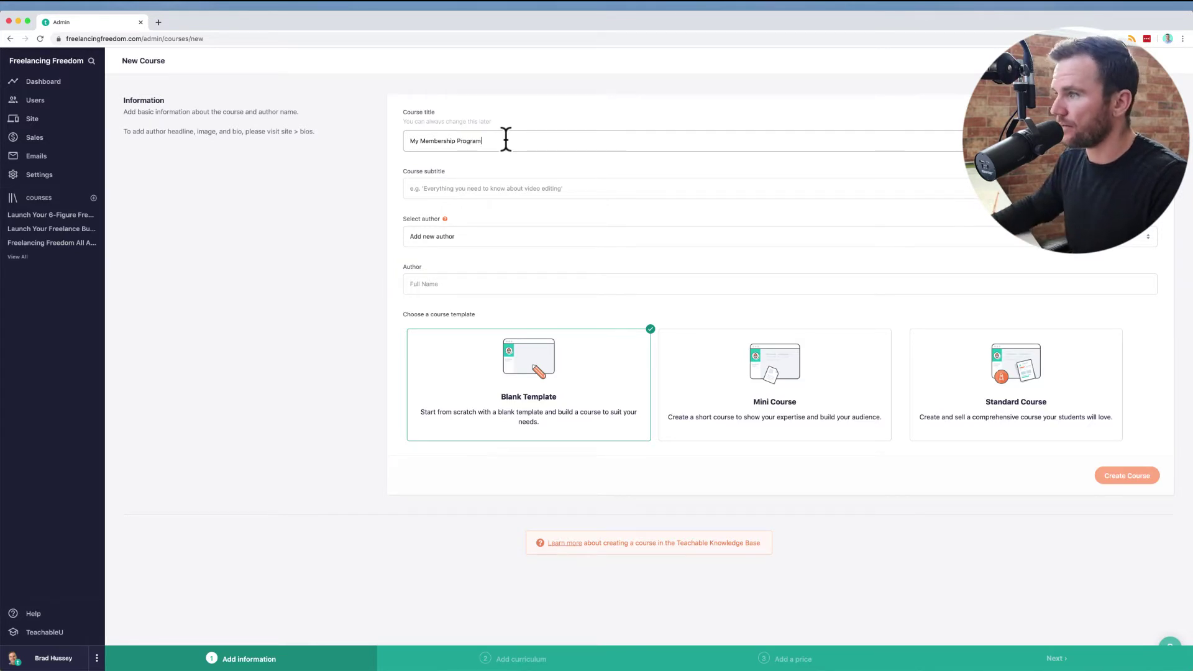
pyautogui.click(531, 188)
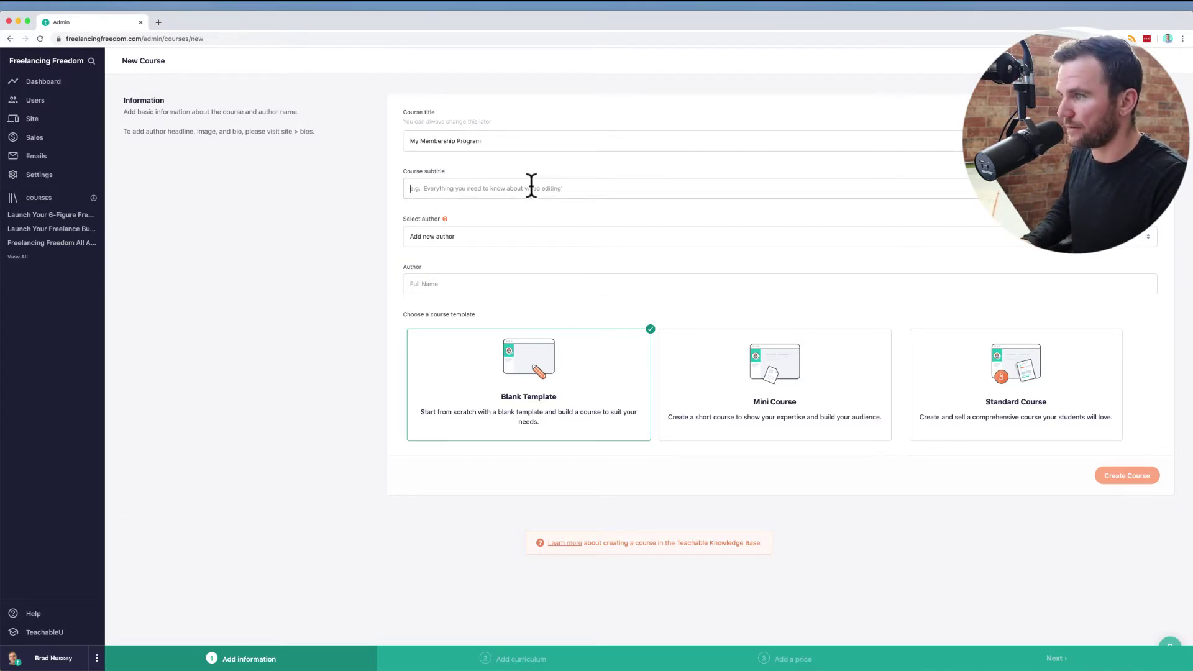
pyautogui.write('yada yada')
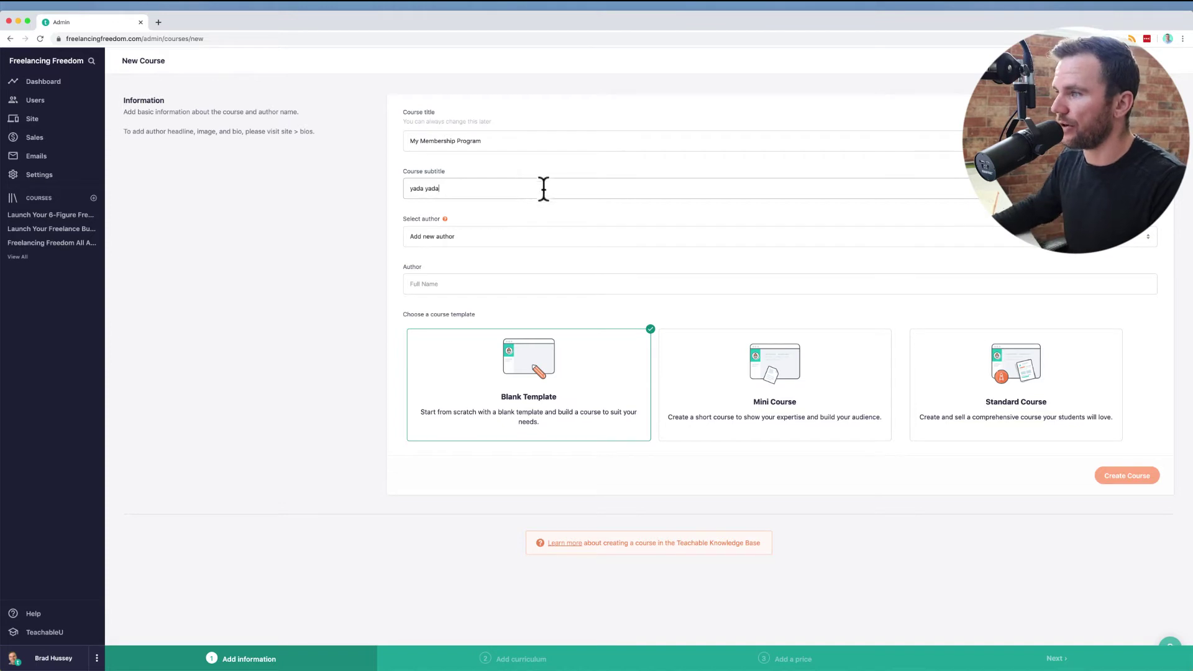
# Set the account owner as course author and choose the Standard Course template
pyautogui.click(460, 236)
pyautogui.click(448, 244)
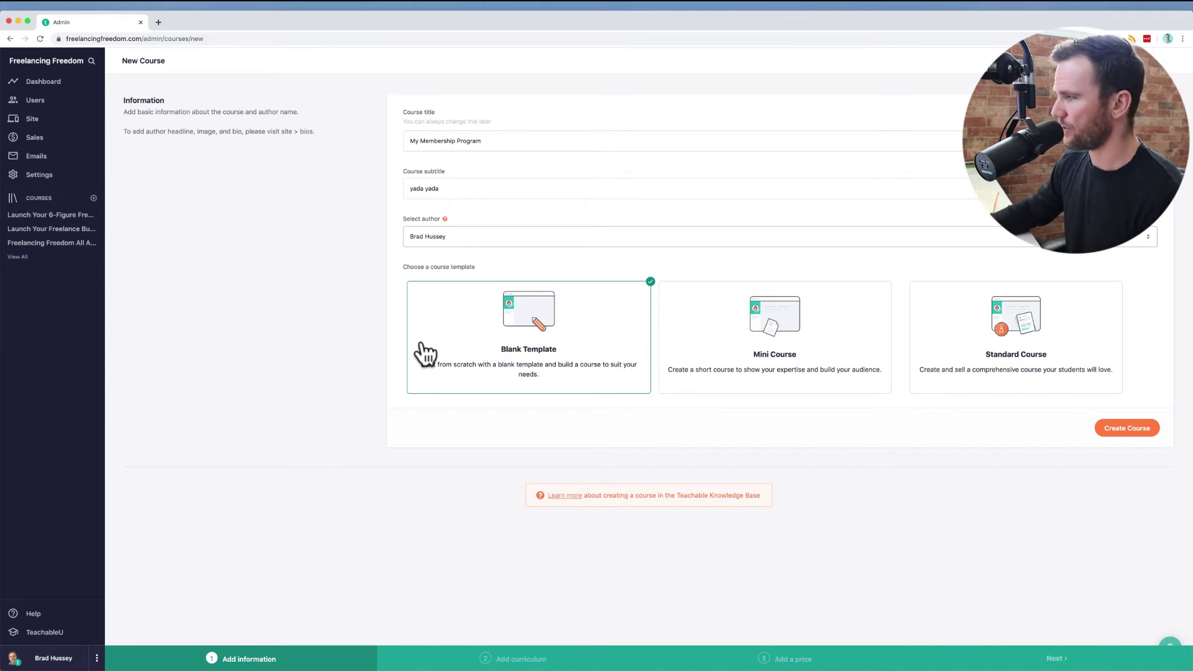
pyautogui.click(1037, 350)
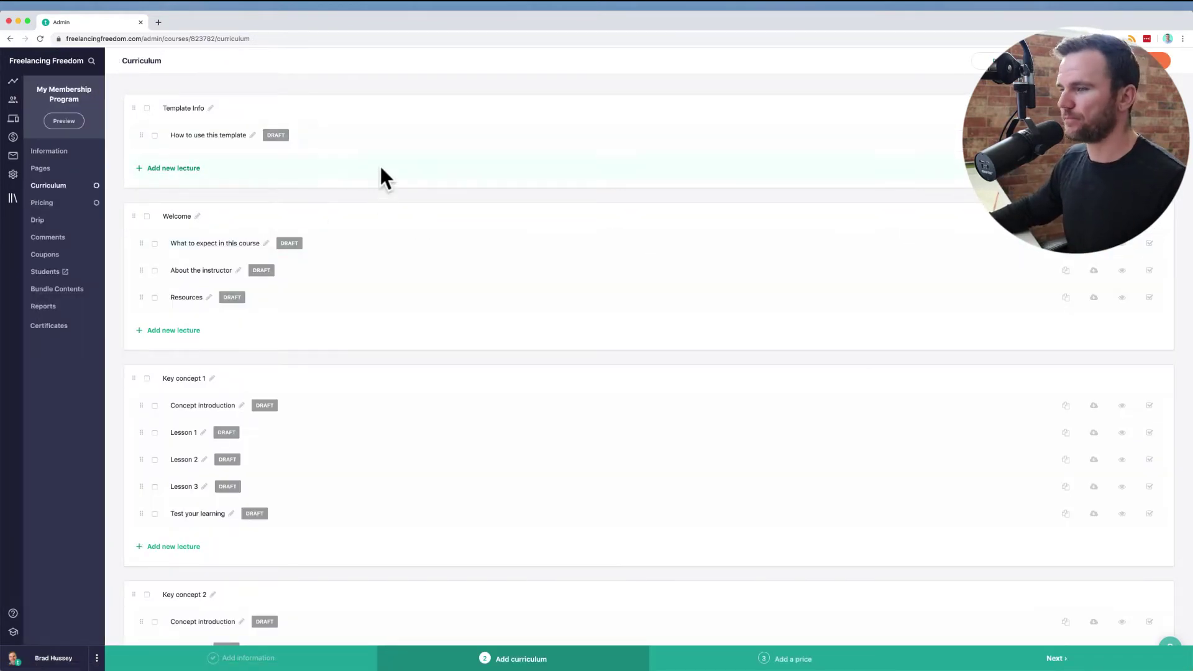
# Look over the prefilled curriculum and cancel an accidental screen capture
pyautogui.scroll(-10, 381, 171)
pyautogui.scroll(10, 413, 181)
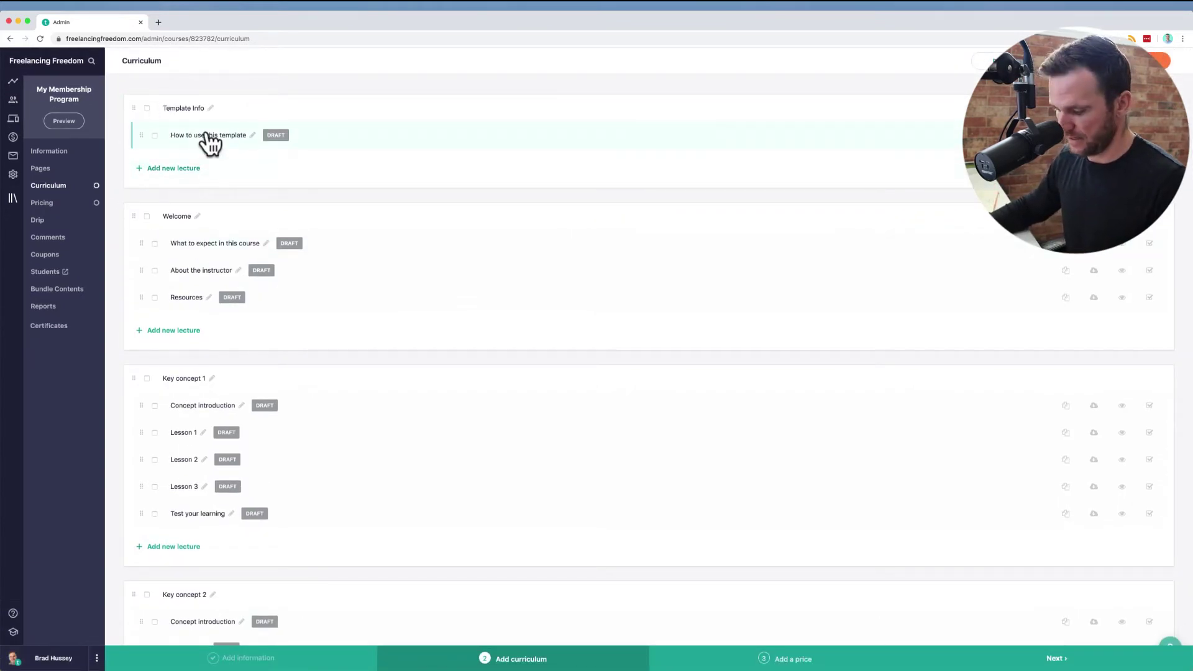
pyautogui.press('super+shift+4')
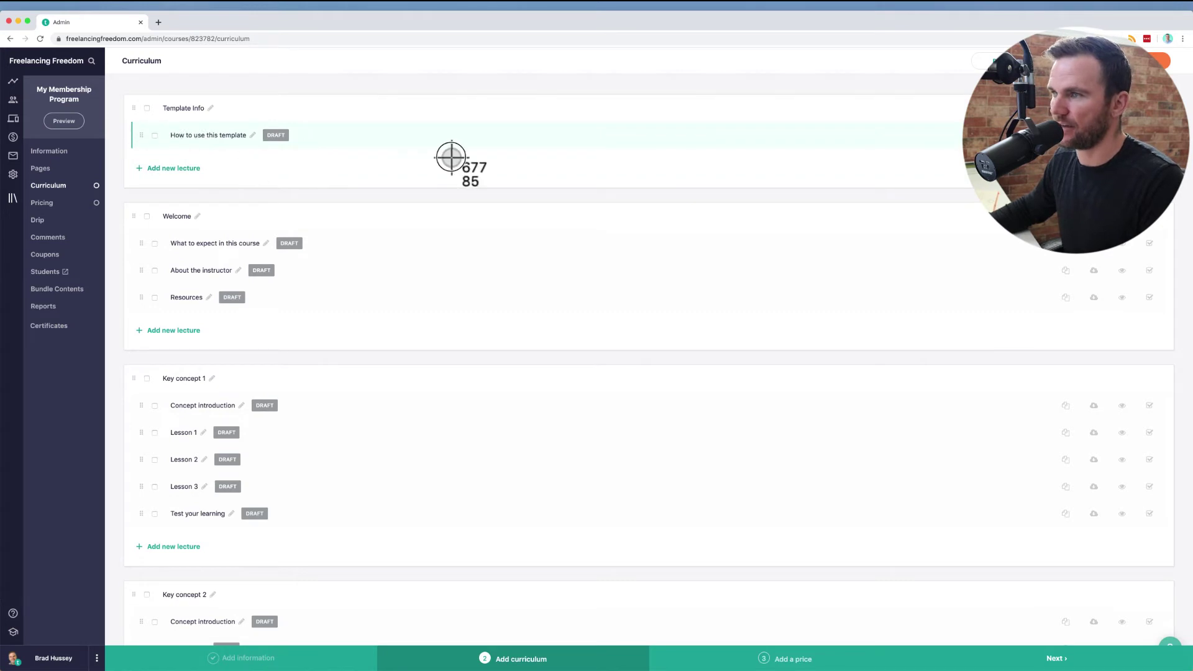
pyautogui.press('Escape')
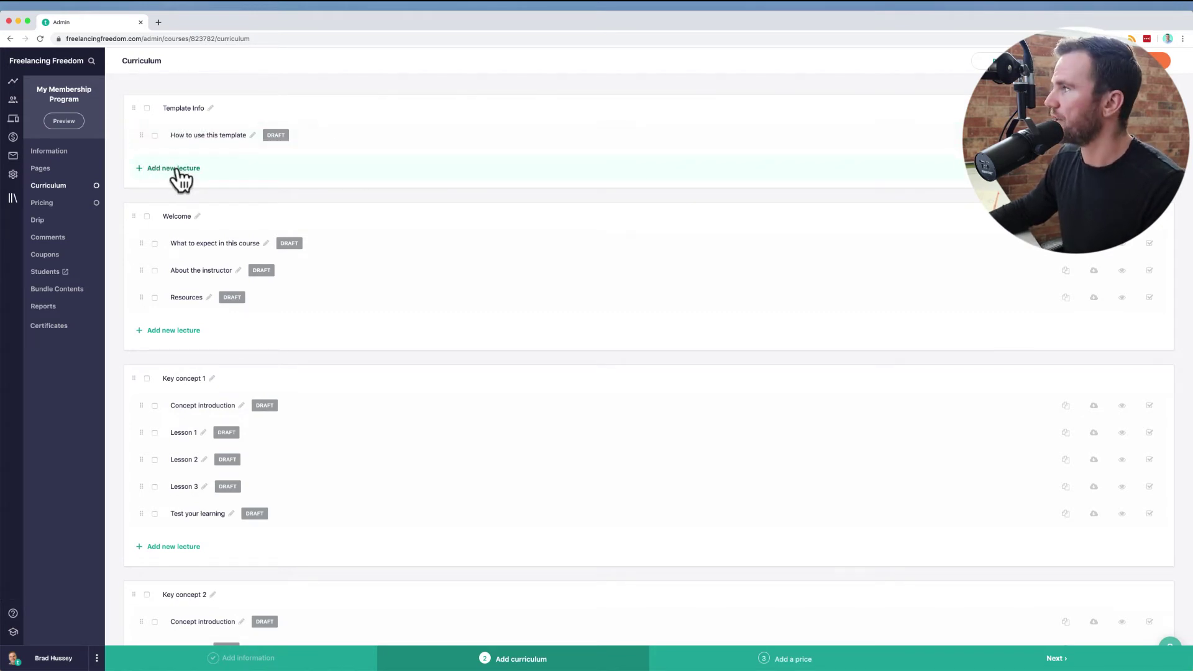
# Rename and save the Template Info section, then go to the course's Pricing page
pyautogui.click(210, 109)
pyautogui.click(258, 89)
pyautogui.click(212, 109)
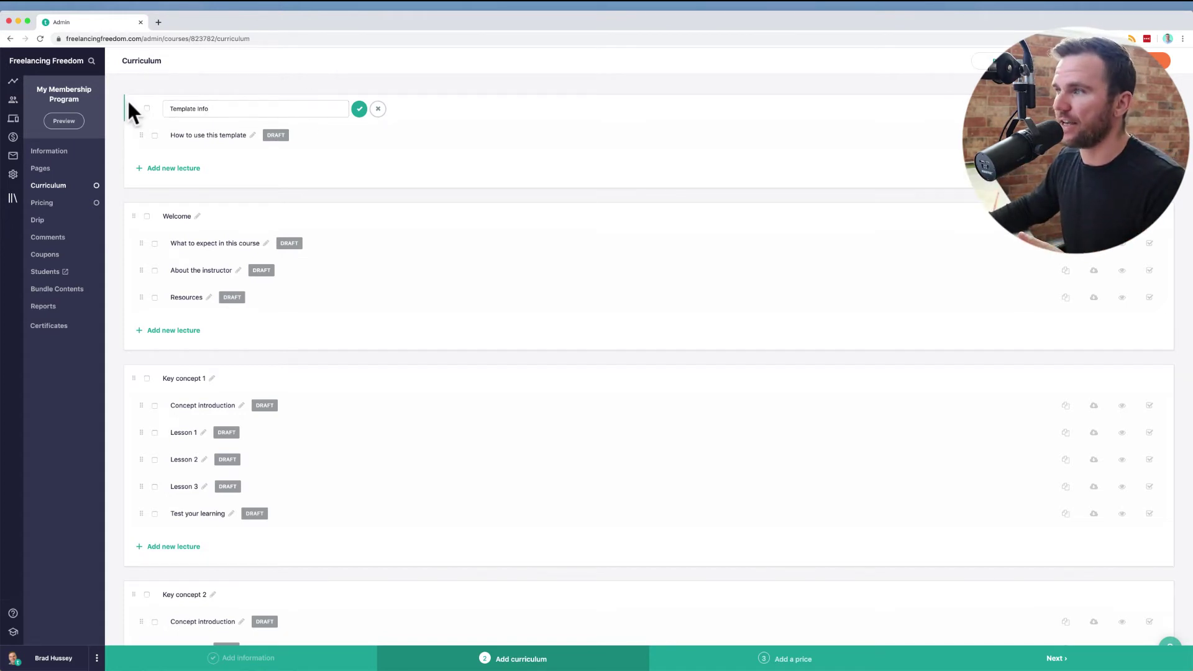
pyautogui.click(359, 110)
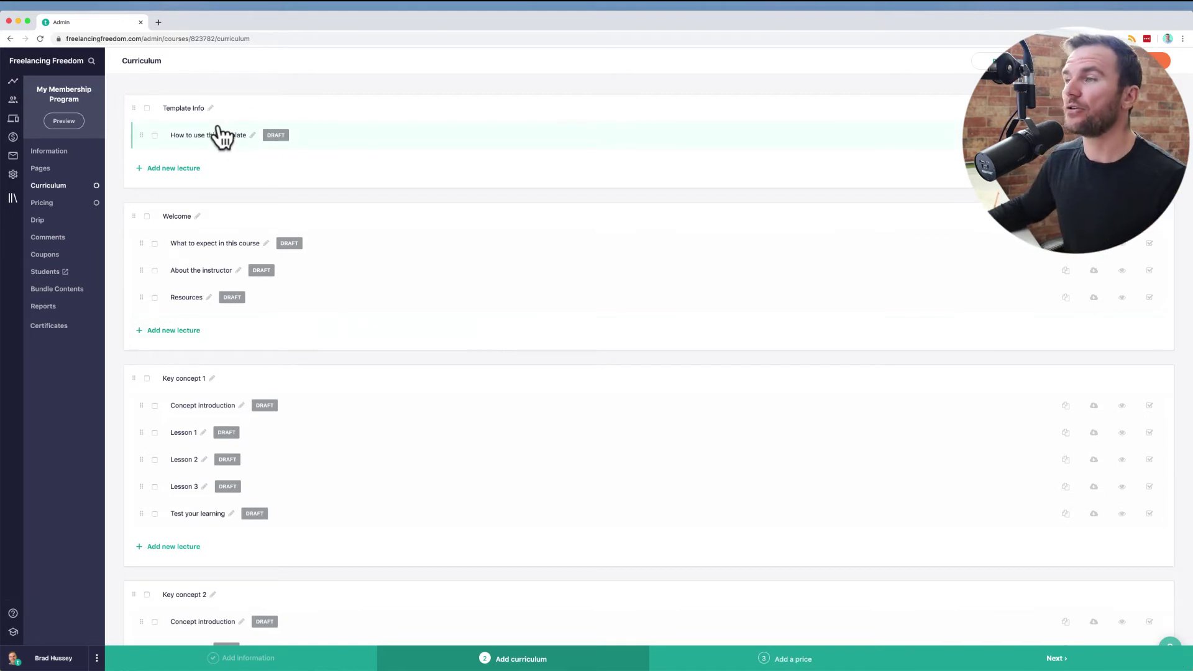
pyautogui.scroll(-3, 230, 124)
pyautogui.scroll(3, 308, 231)
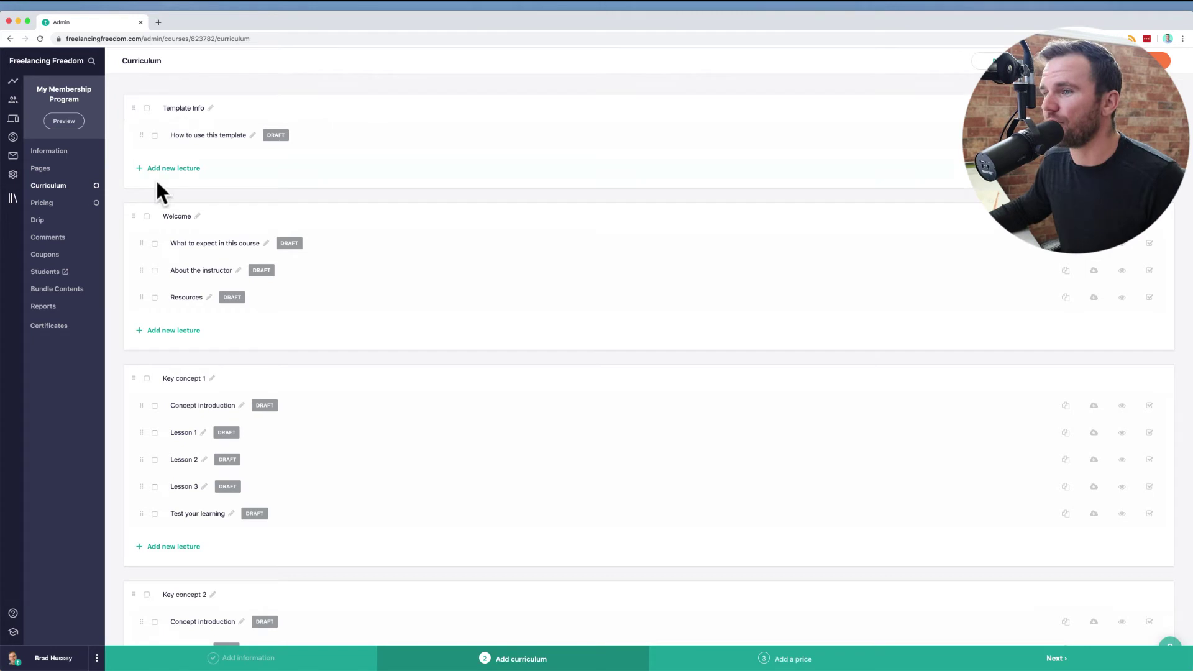
pyautogui.click(55, 207)
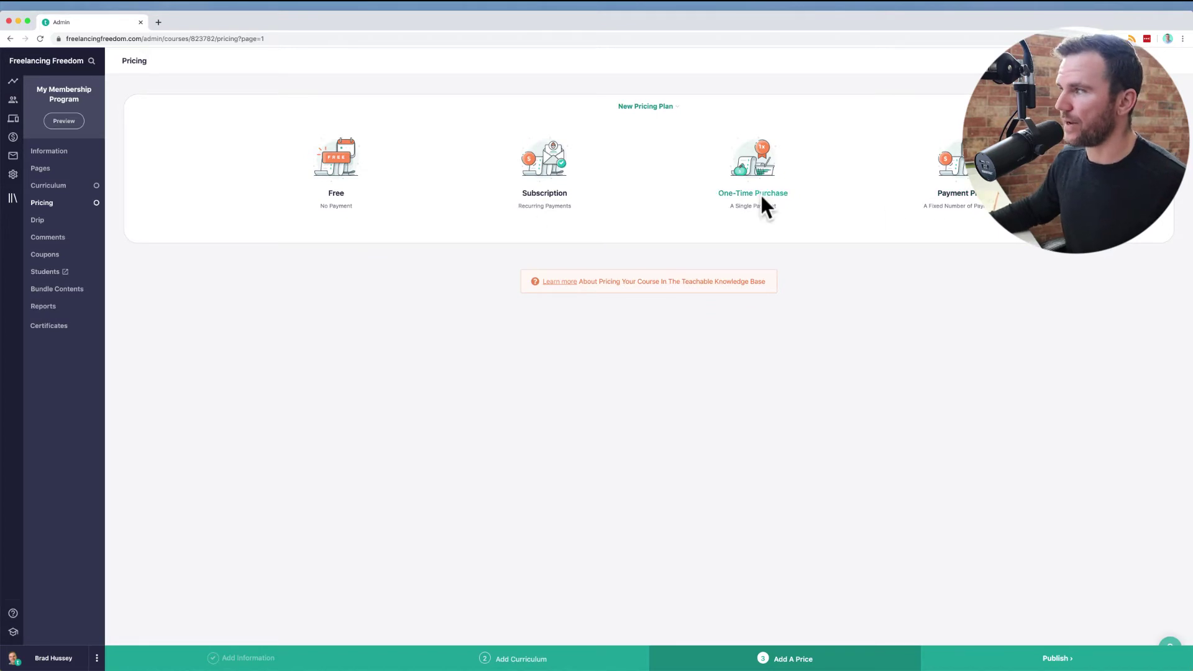
# Add a monthly-billed Subscription pricing plan at 19 USD
pyautogui.click(554, 202)
pyautogui.click(690, 180)
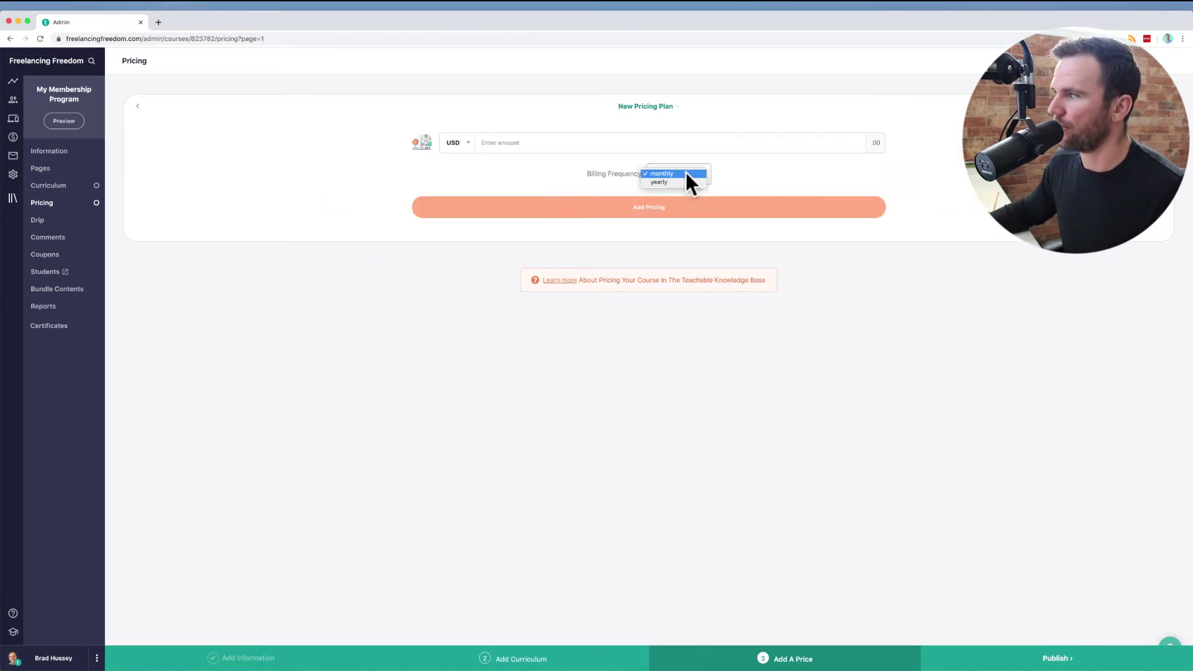
pyautogui.click(690, 174)
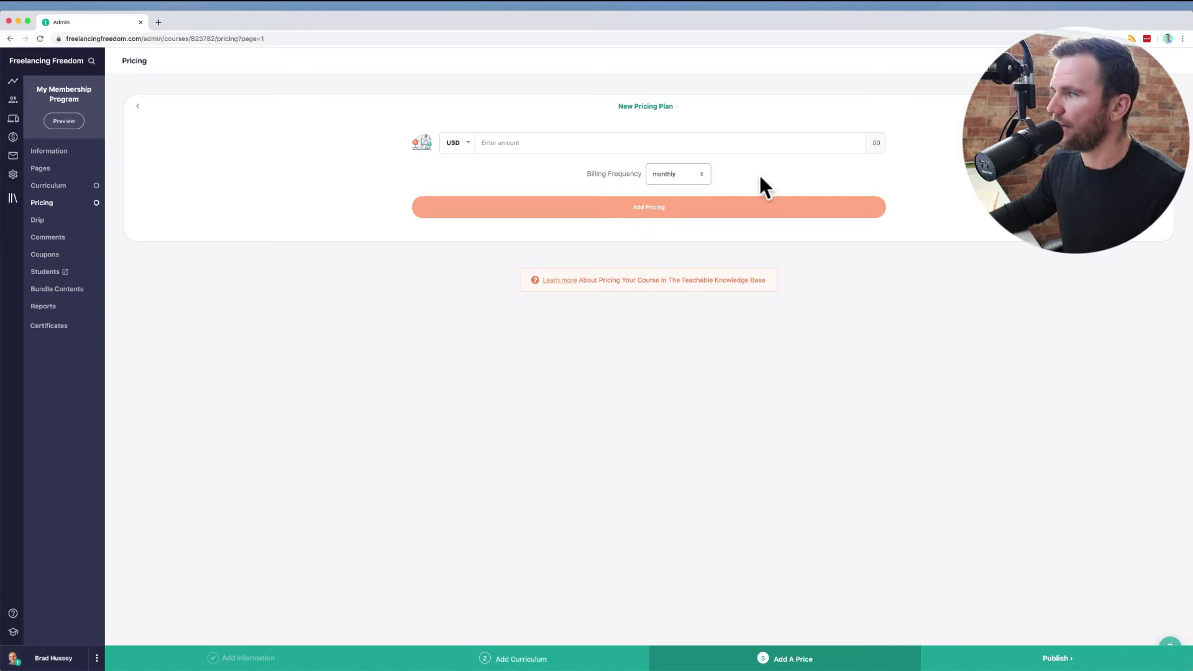
pyautogui.click(575, 144)
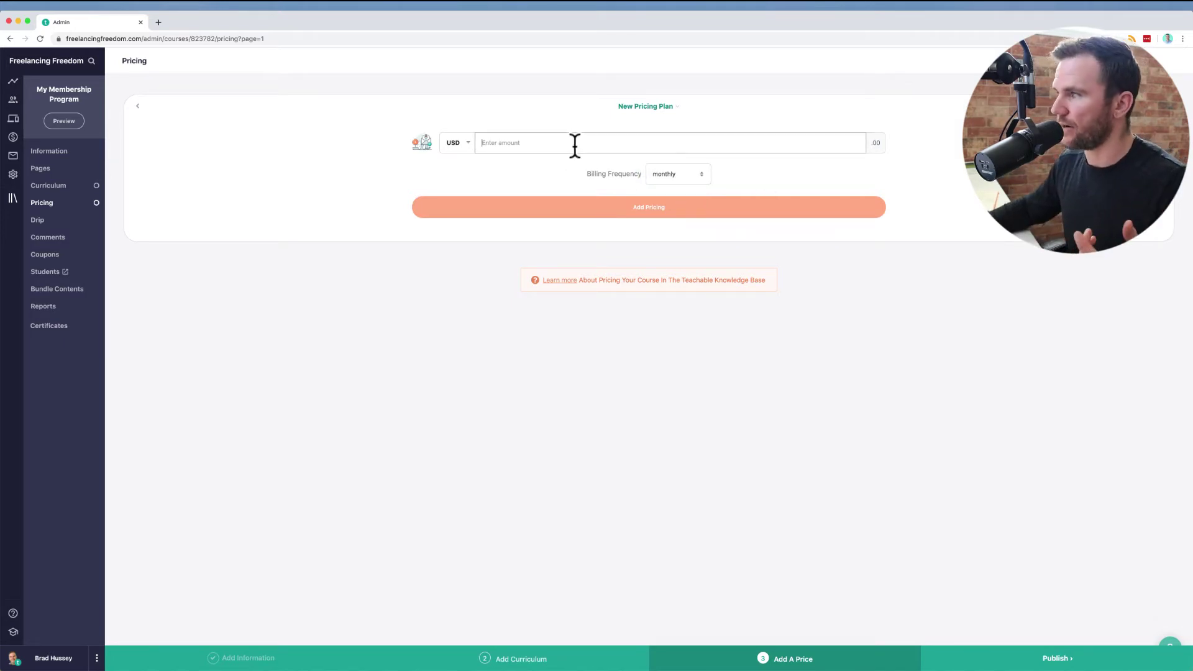
pyautogui.write('19')
pyautogui.click(706, 215)
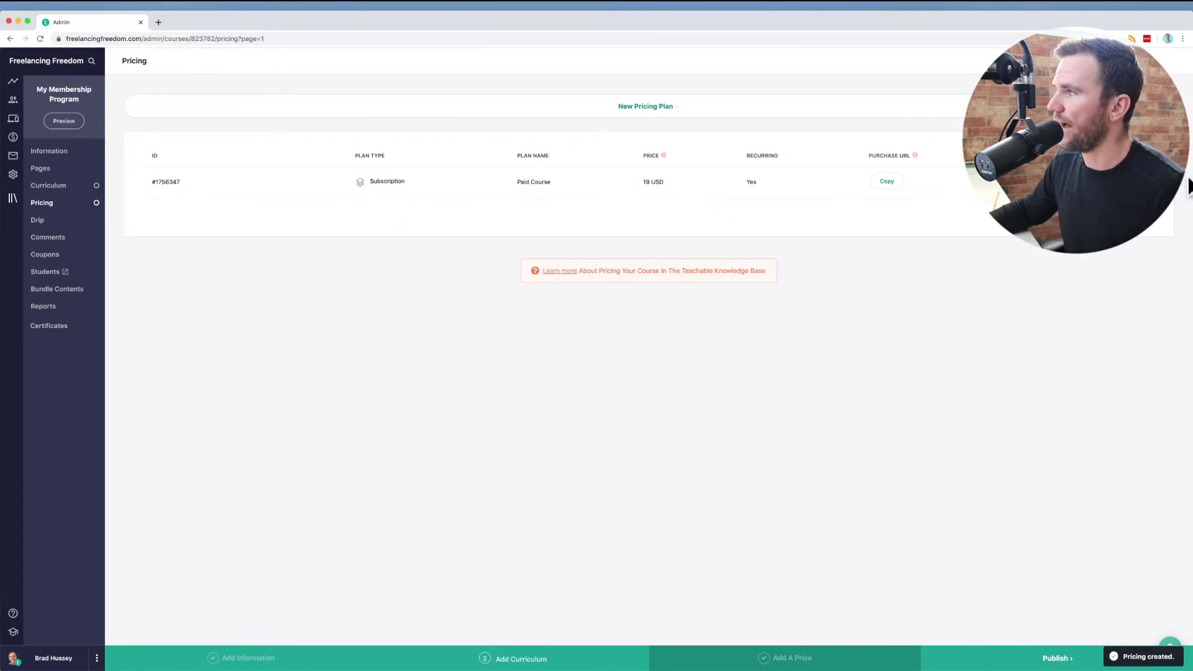
pyautogui.click(707, 104)
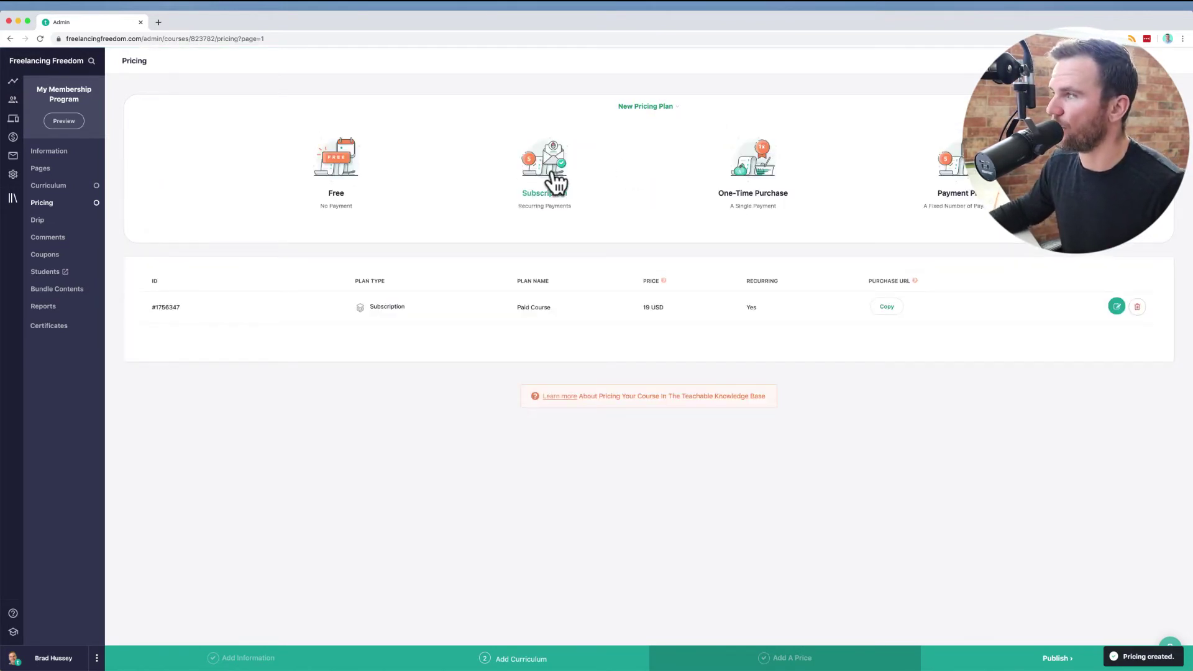
# Add a yearly Subscription plan named 'Annual Membership' priced at 199 USD
pyautogui.click(555, 182)
pyautogui.click(693, 176)
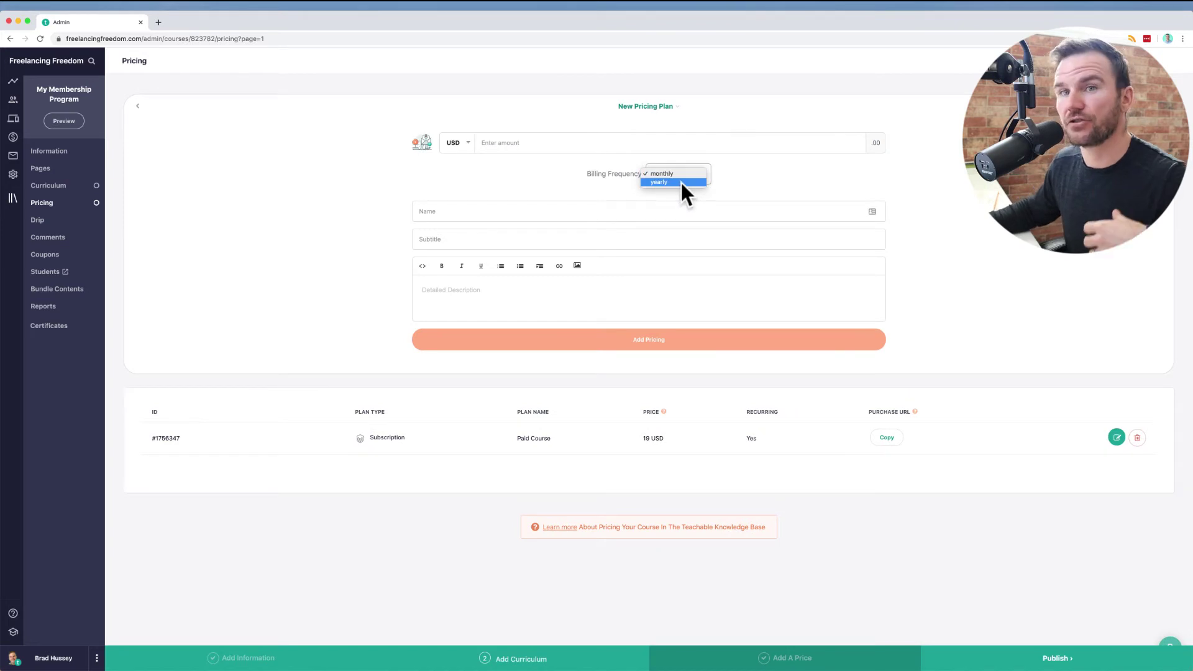
pyautogui.click(681, 182)
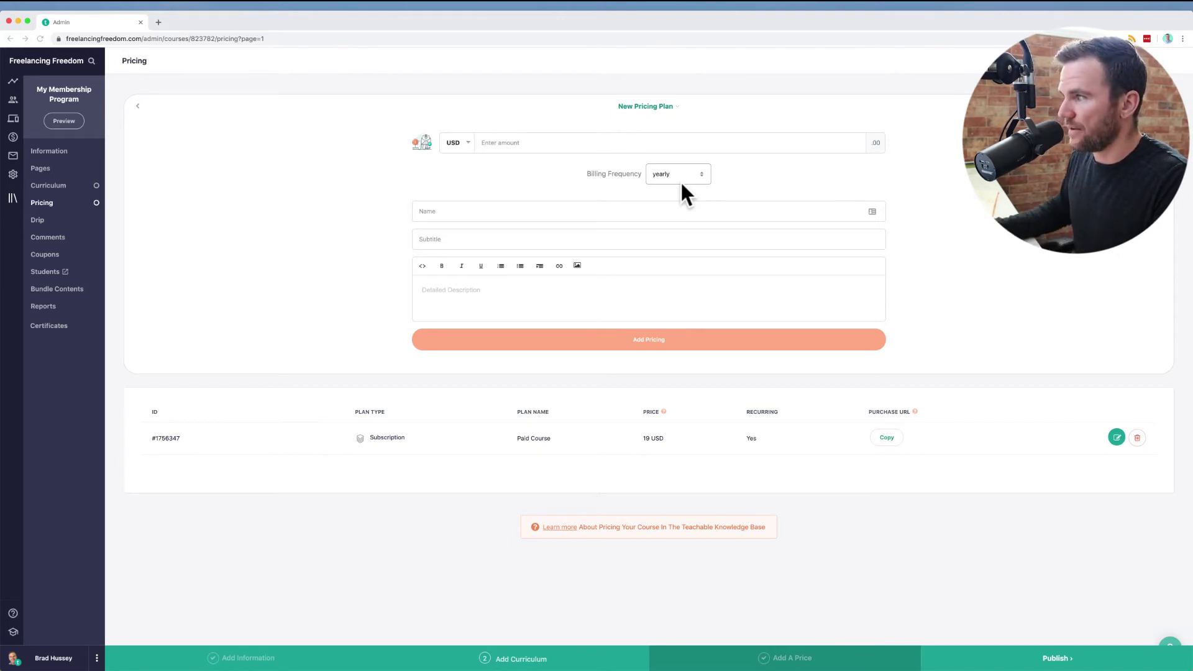
pyautogui.click(244, 112)
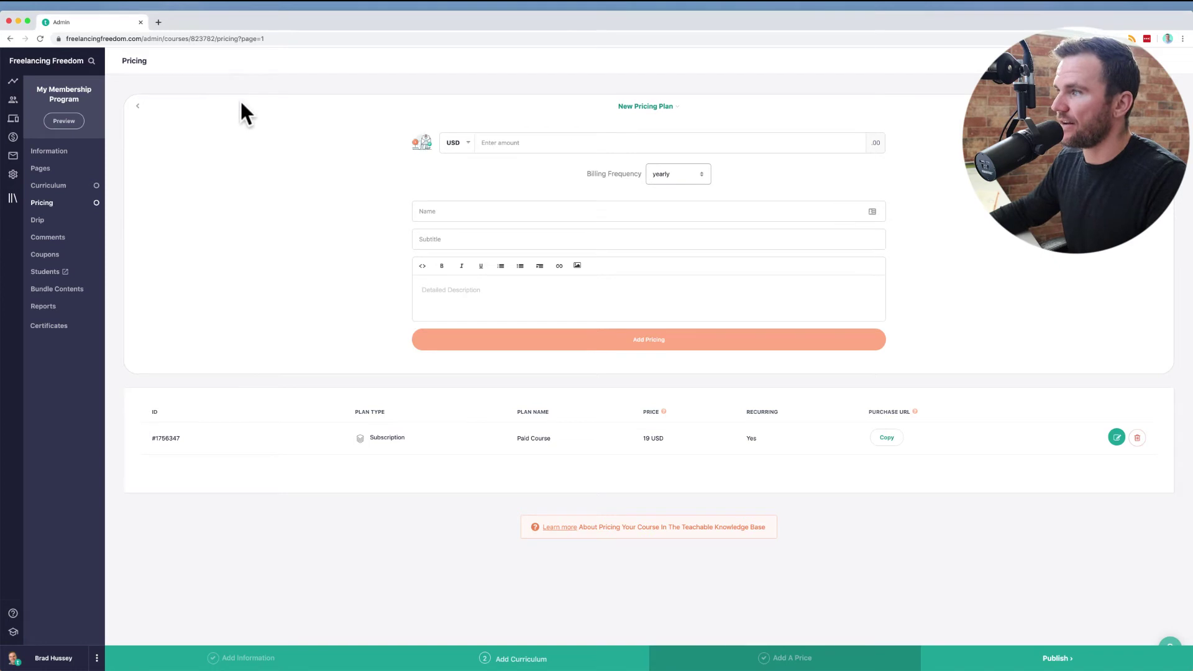
pyautogui.click(566, 147)
pyautogui.write('199')
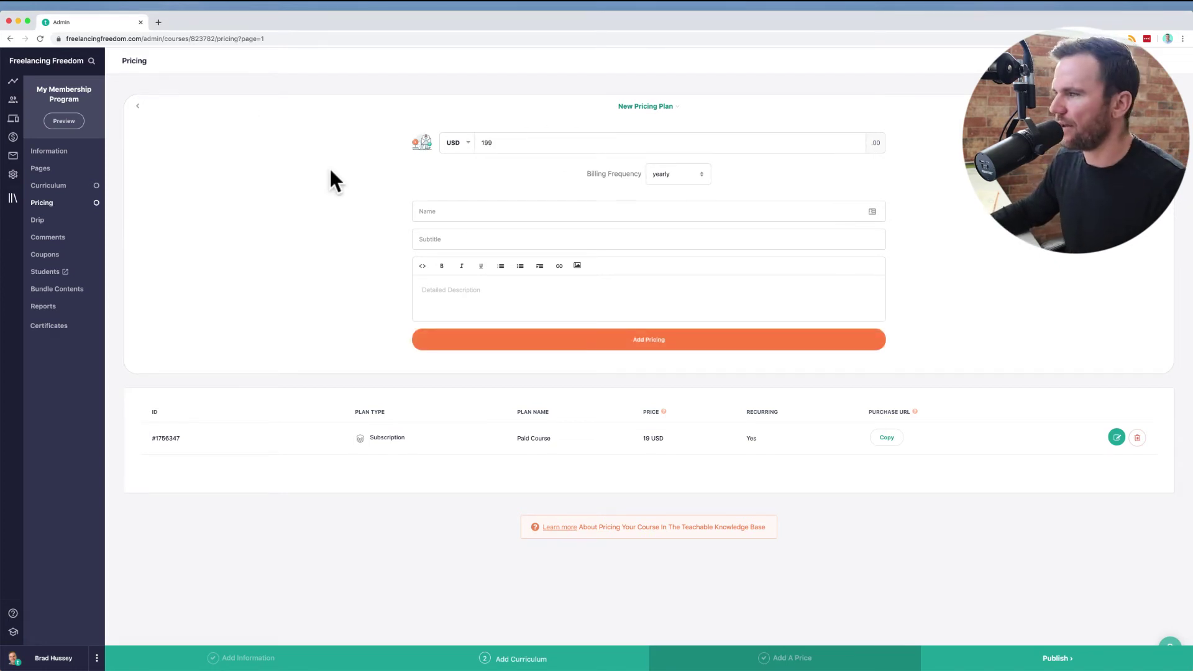
pyautogui.click(487, 212)
pyautogui.write('Annual Memnber')
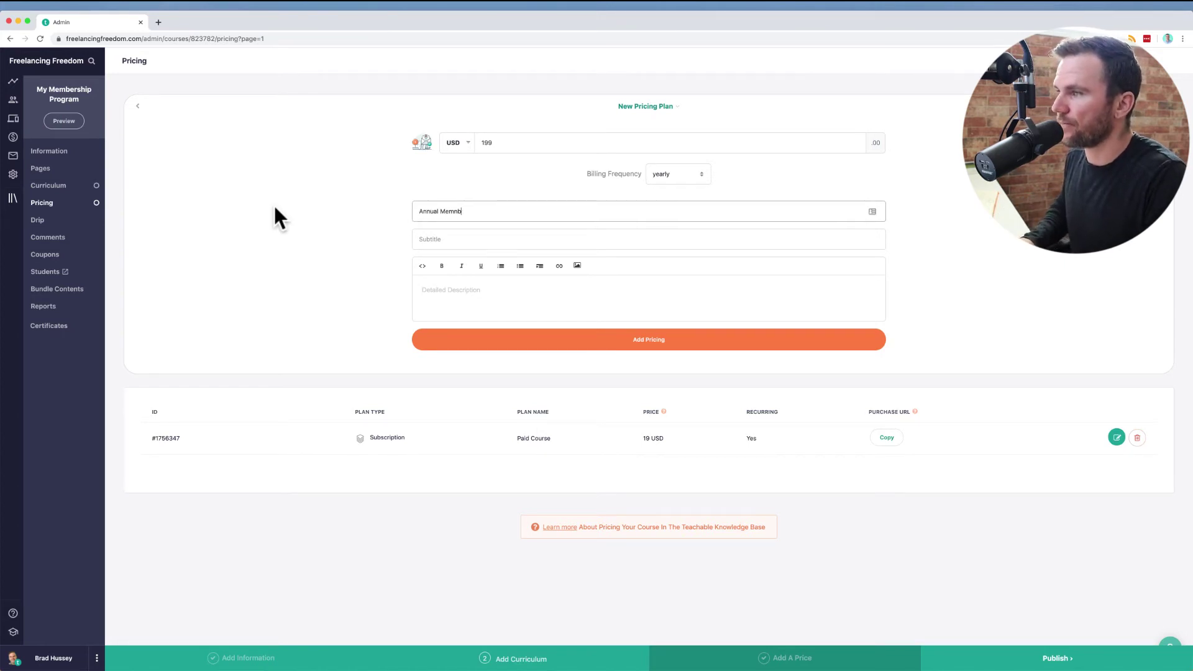
pyautogui.press('BackSpace')
pyautogui.press('BackSpace')
pyautogui.write('bership')
pyautogui.click(643, 340)
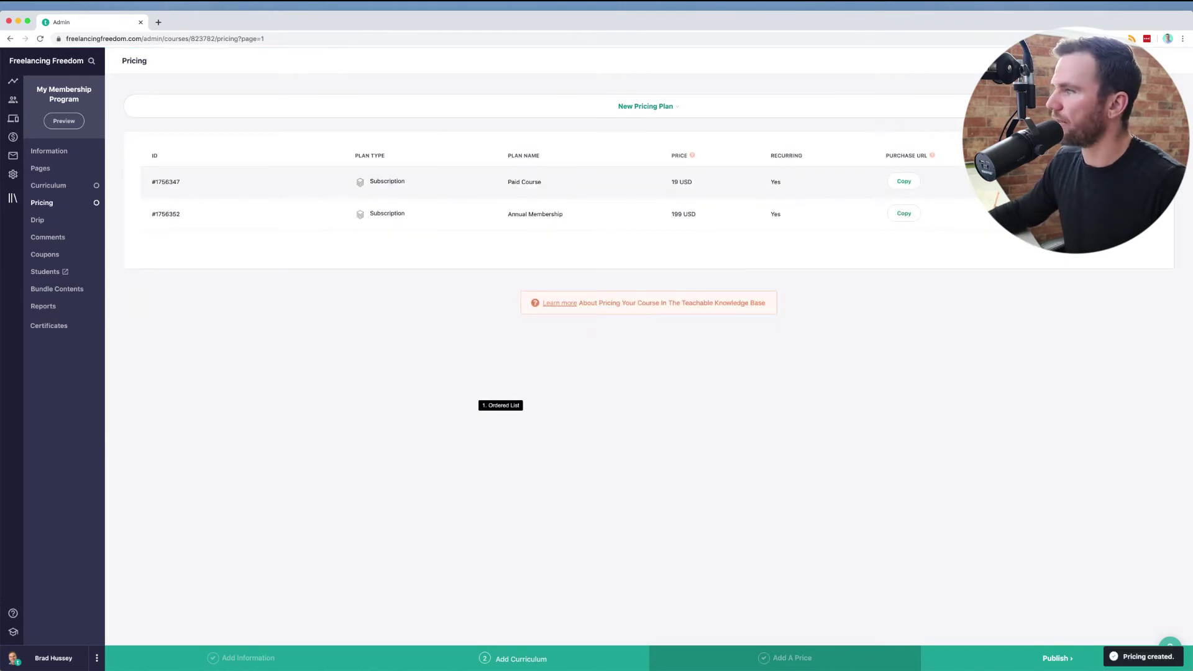
# Rename the 19 USD Paid Course plan to 'Monthly Membership' and save it
pyautogui.click(522, 193)
pyautogui.tripleClick(476, 230)
pyautogui.write('M')
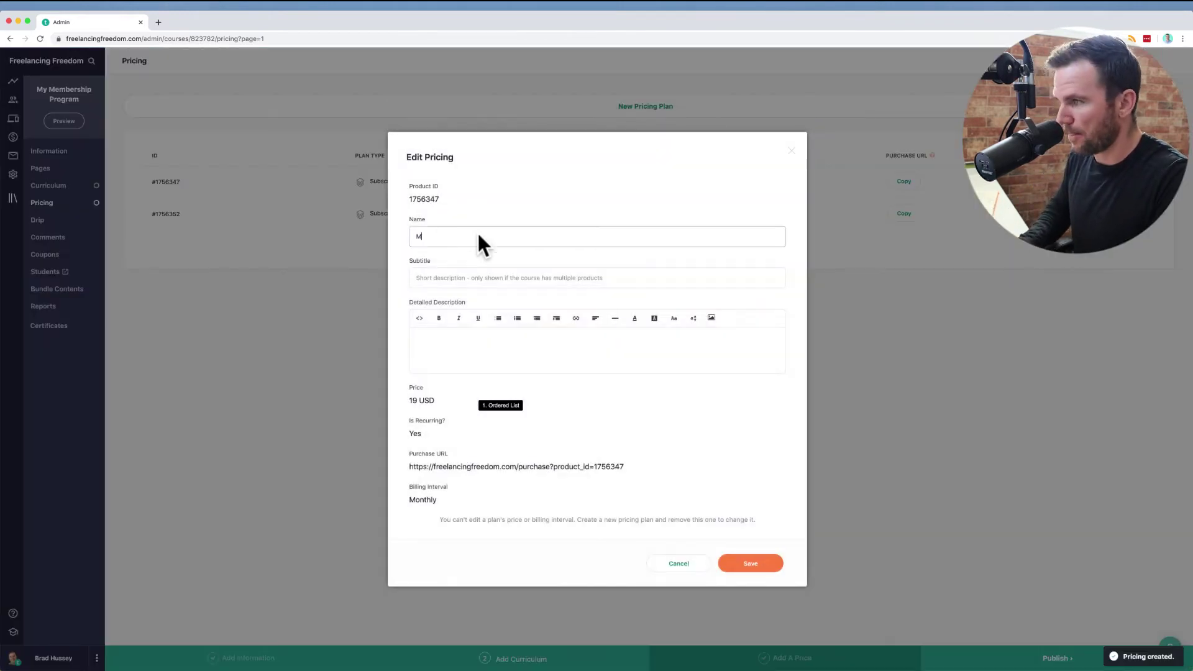
pyautogui.write('onthly Membership')
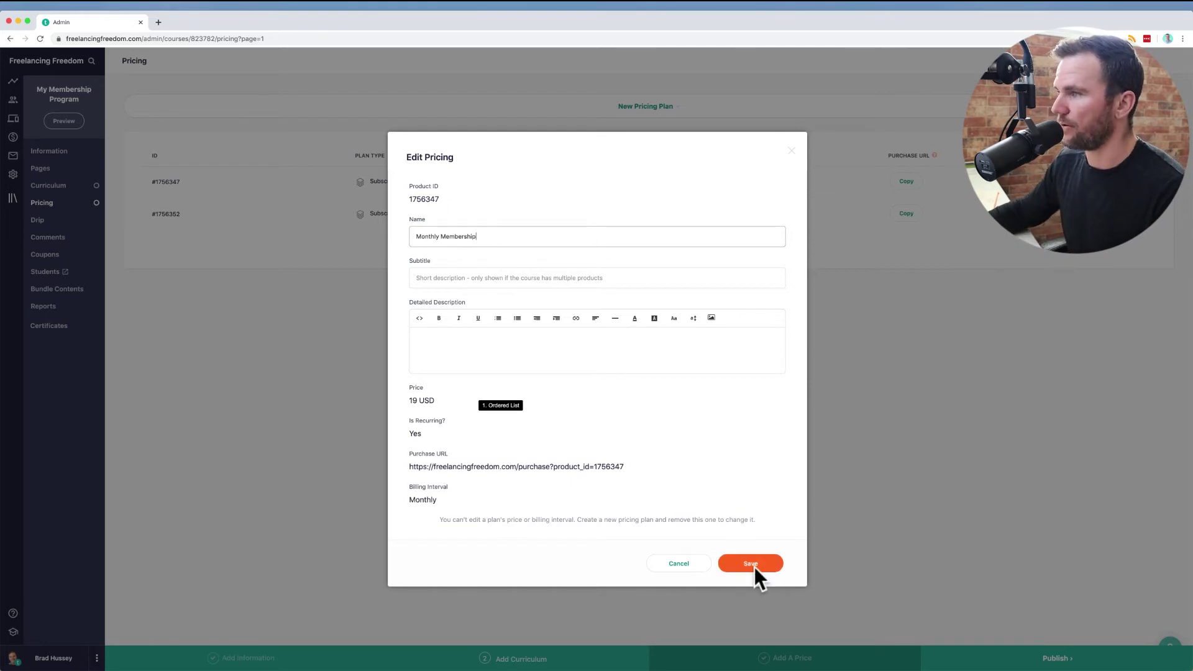
pyautogui.click(752, 564)
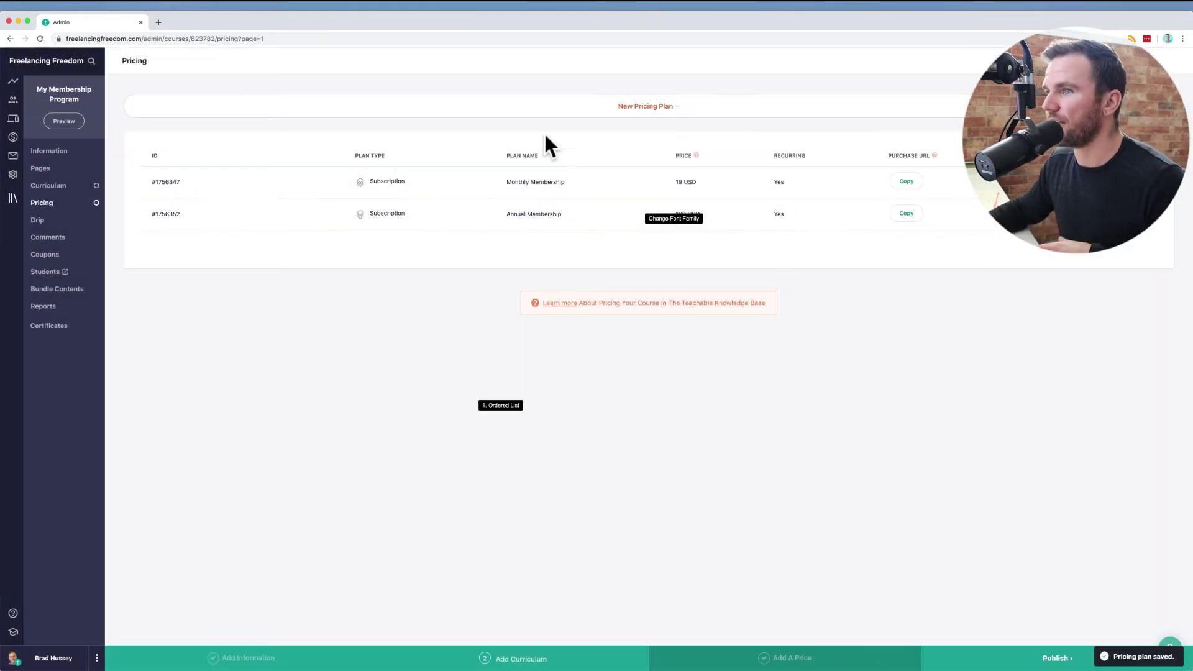
pyautogui.click(48, 185)
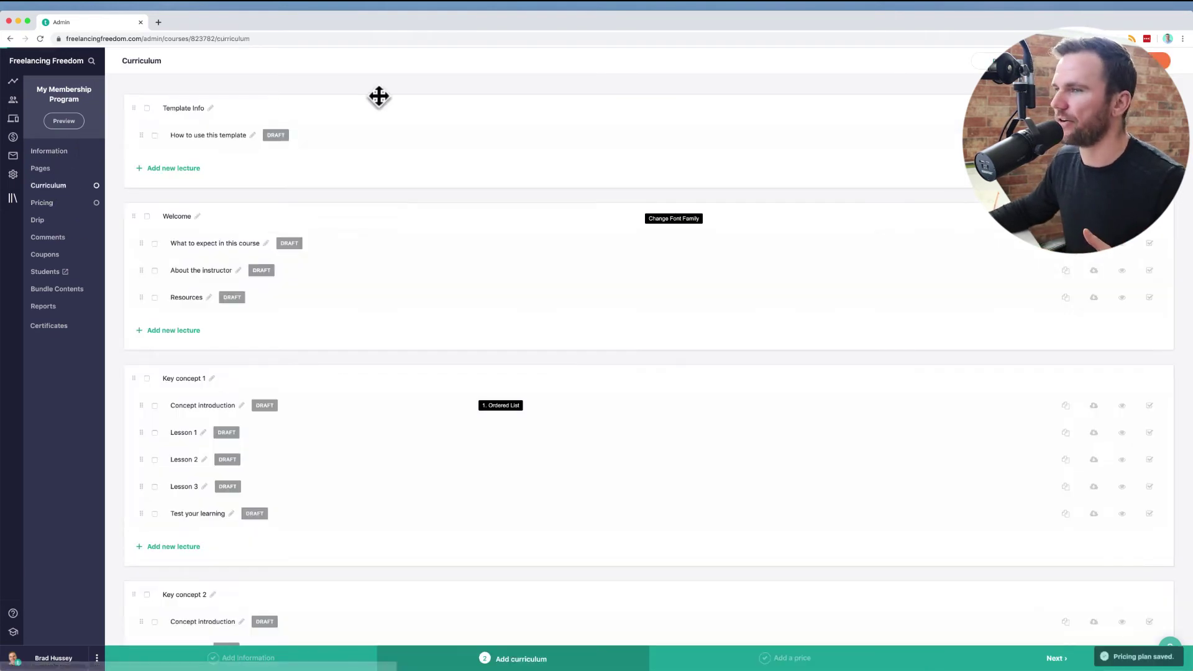
pyautogui.click(50, 168)
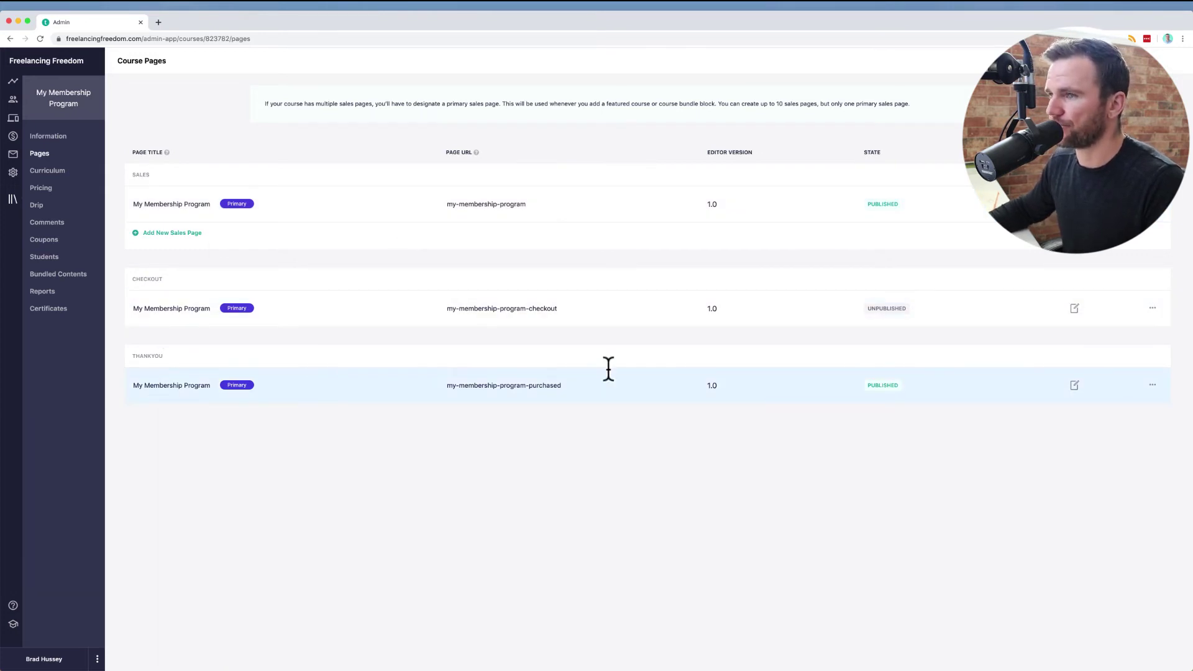
pyautogui.click(48, 191)
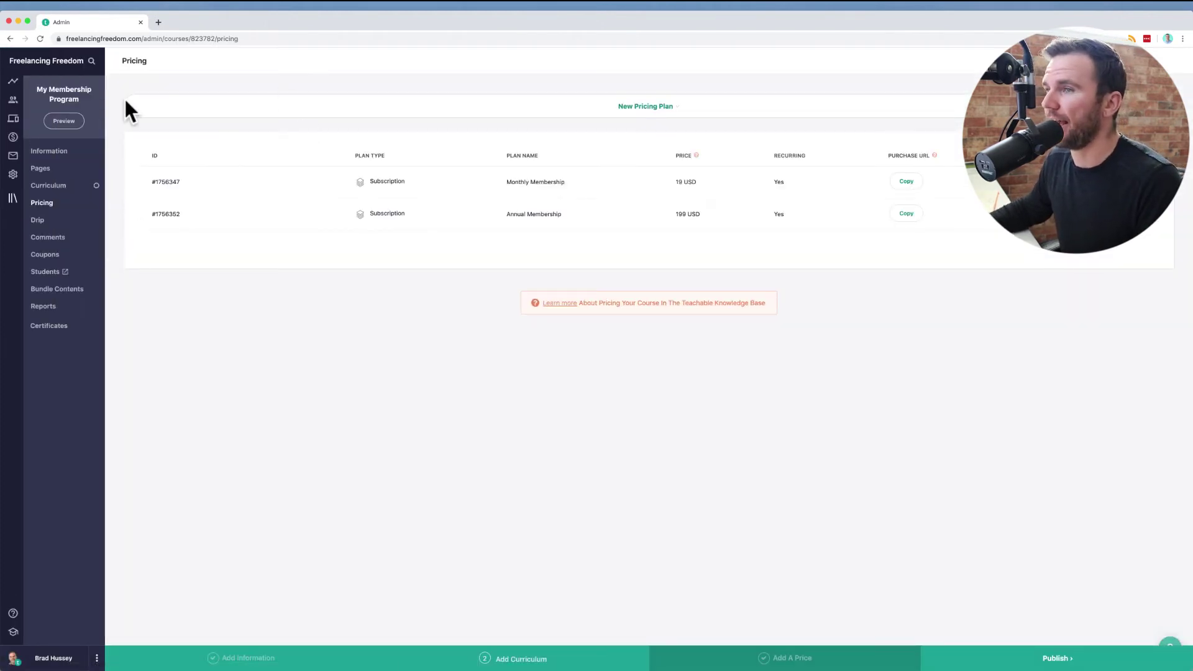
# Preview the sales page as a visitor and scroll down to the pricing options
pyautogui.click(73, 121)
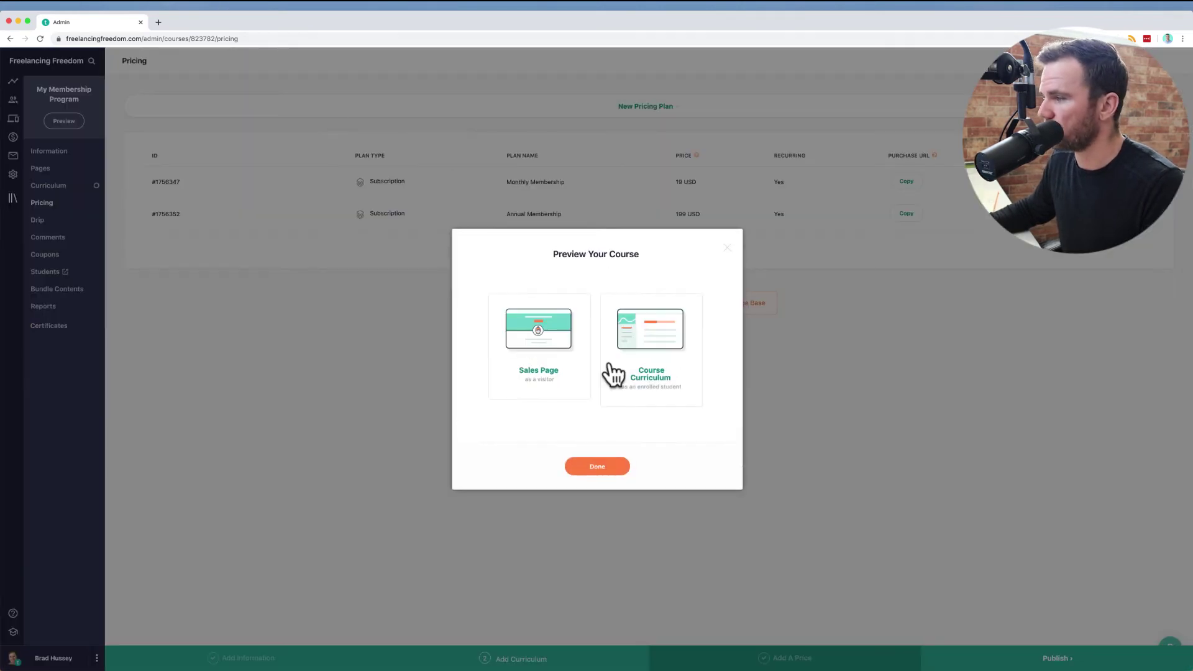
pyautogui.click(545, 355)
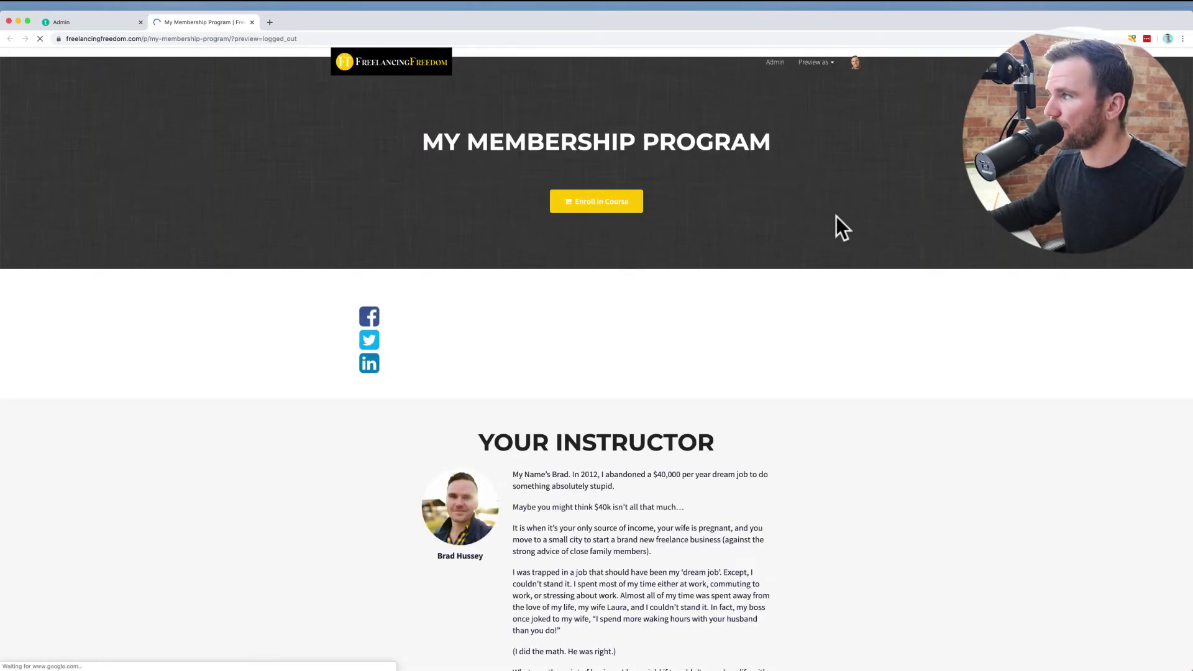
pyautogui.scroll(-2, 934, 189)
pyautogui.scroll(1, 931, 189)
pyautogui.scroll(1, 930, 189)
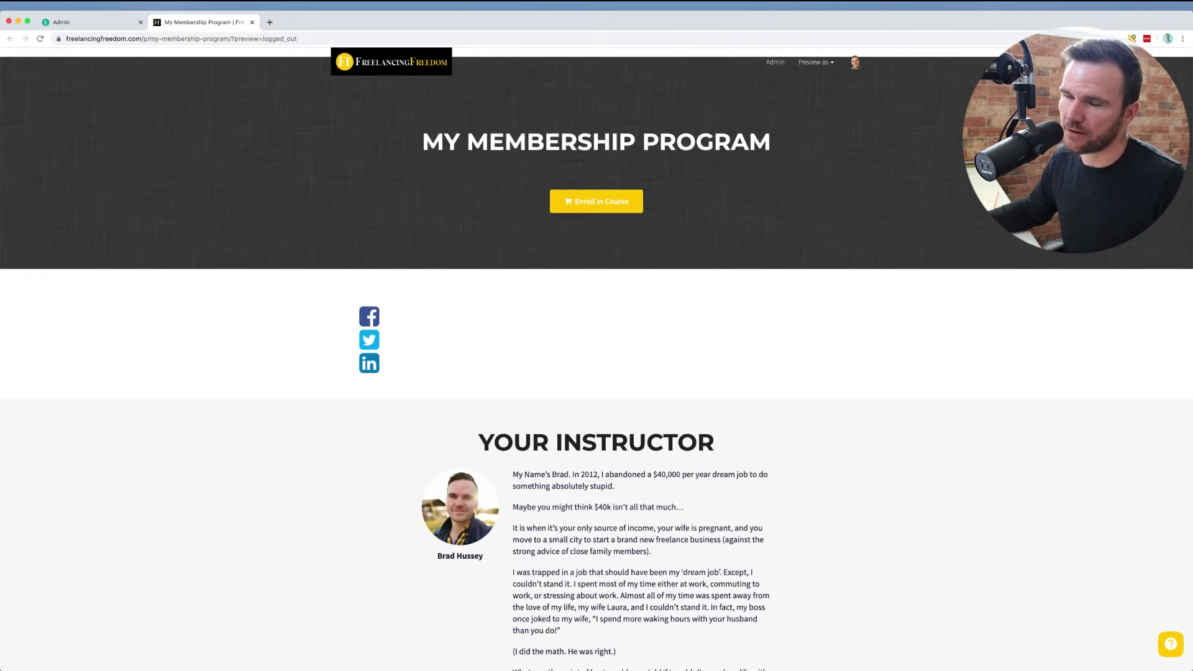
pyautogui.scroll(-3, 988, 243)
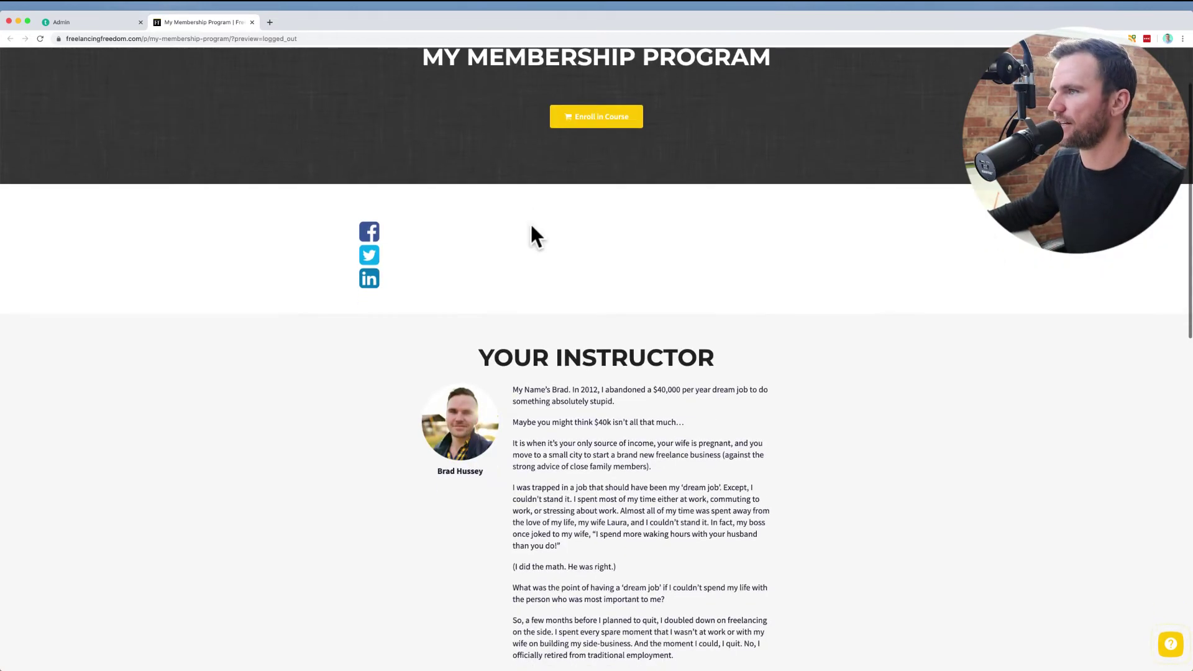
pyautogui.scroll(-20, 935, 261)
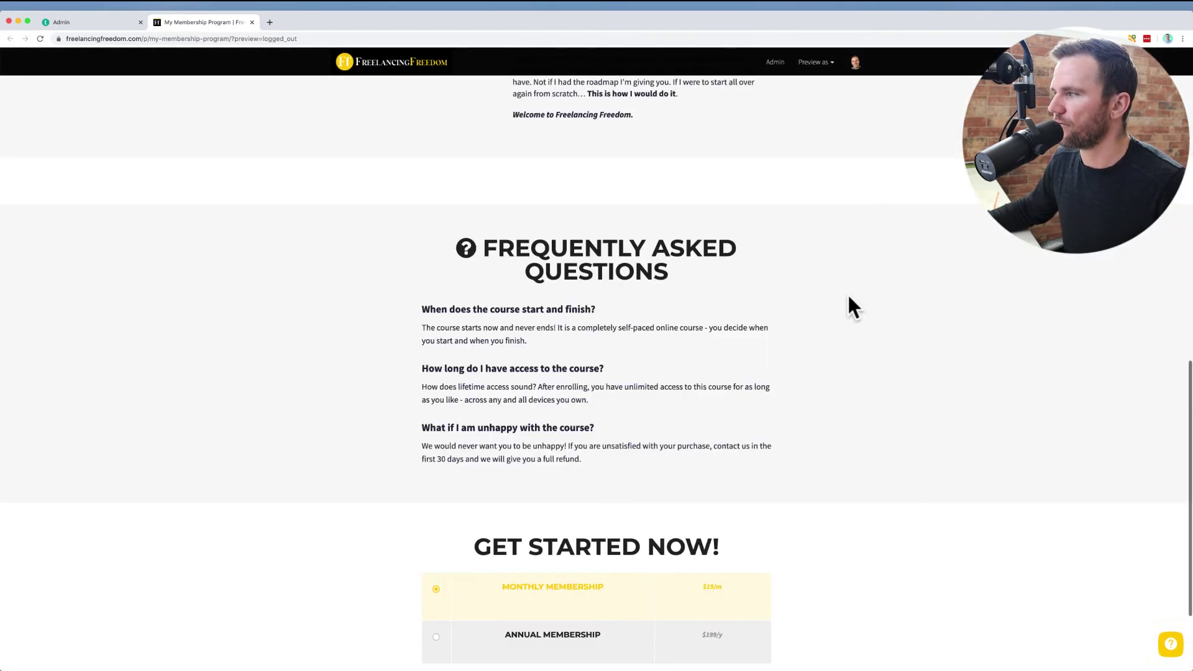
pyautogui.scroll(-4, 684, 318)
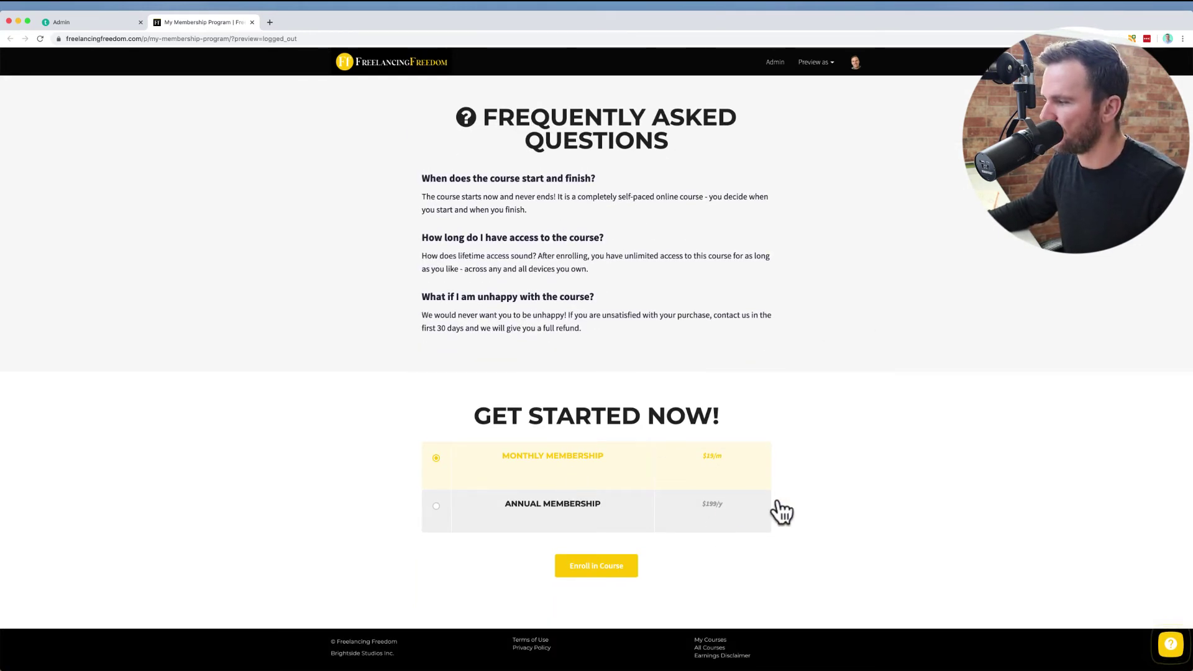
# Select the Annual Membership plan on the sales page, then return to the admin tab
pyautogui.click(562, 518)
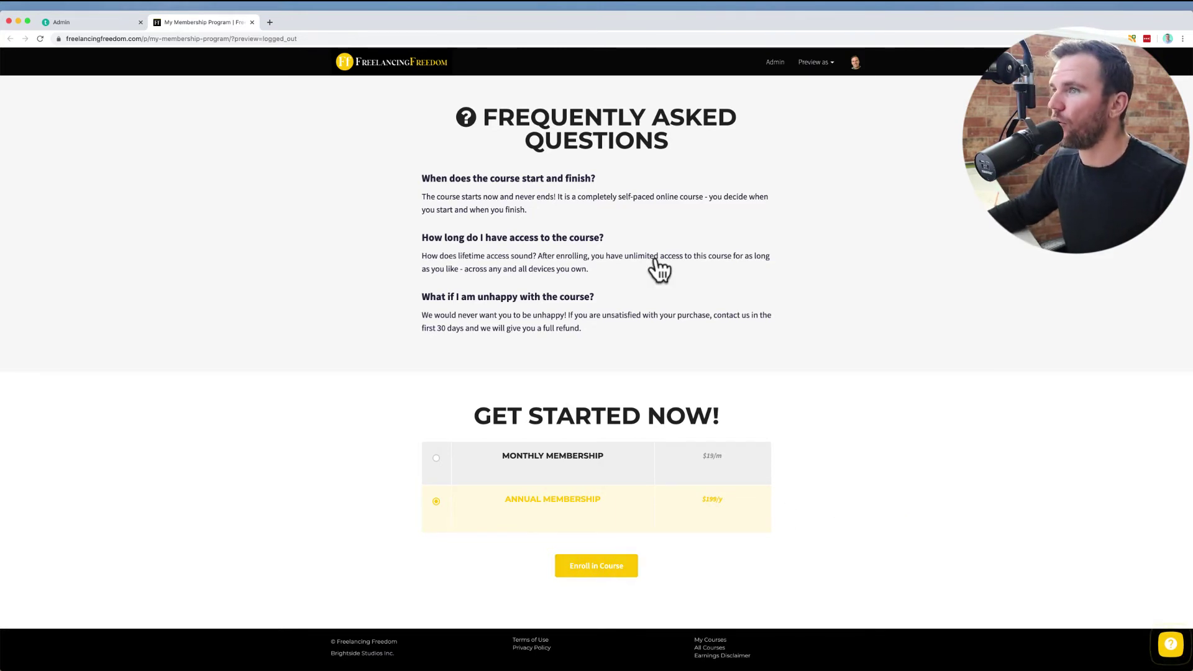
pyautogui.click(85, 19)
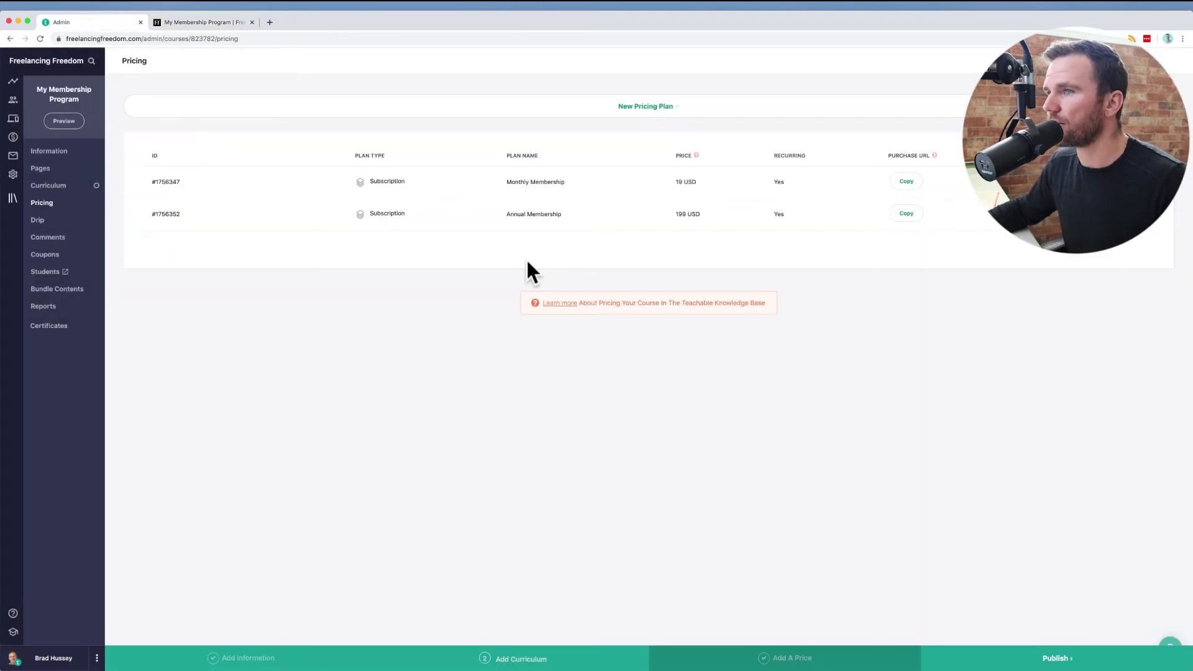
pyautogui.click(78, 122)
# Preview the curriculum as an enrolled student, then return to the admin course editor
pyautogui.click(655, 355)
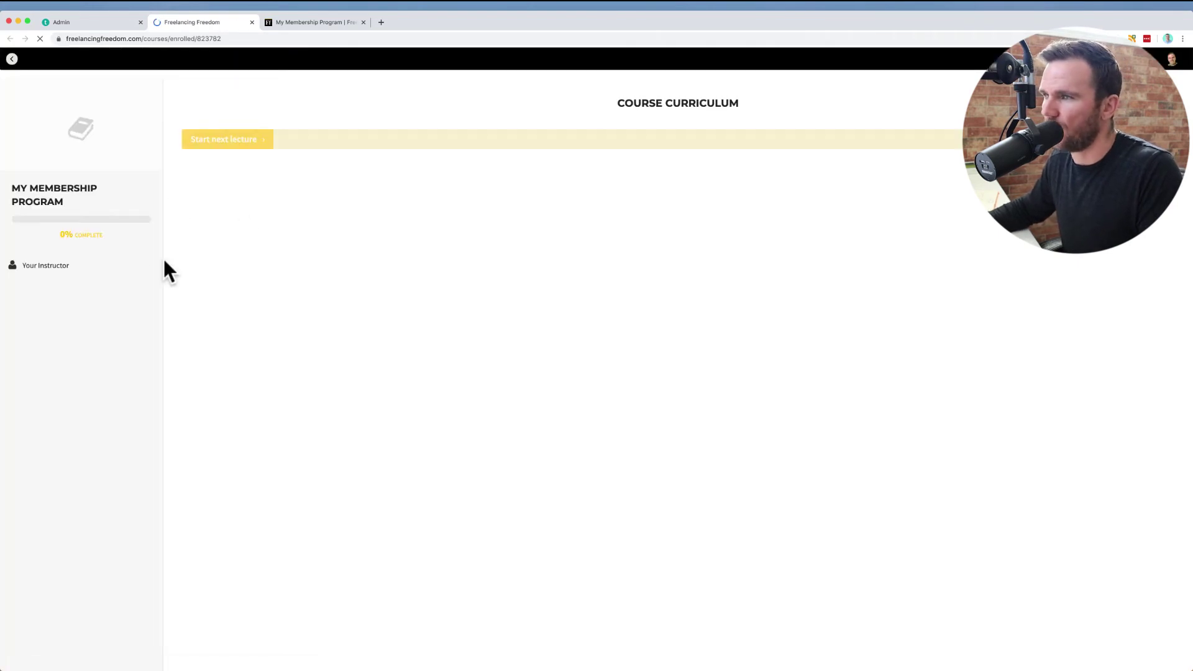
pyautogui.click(106, 25)
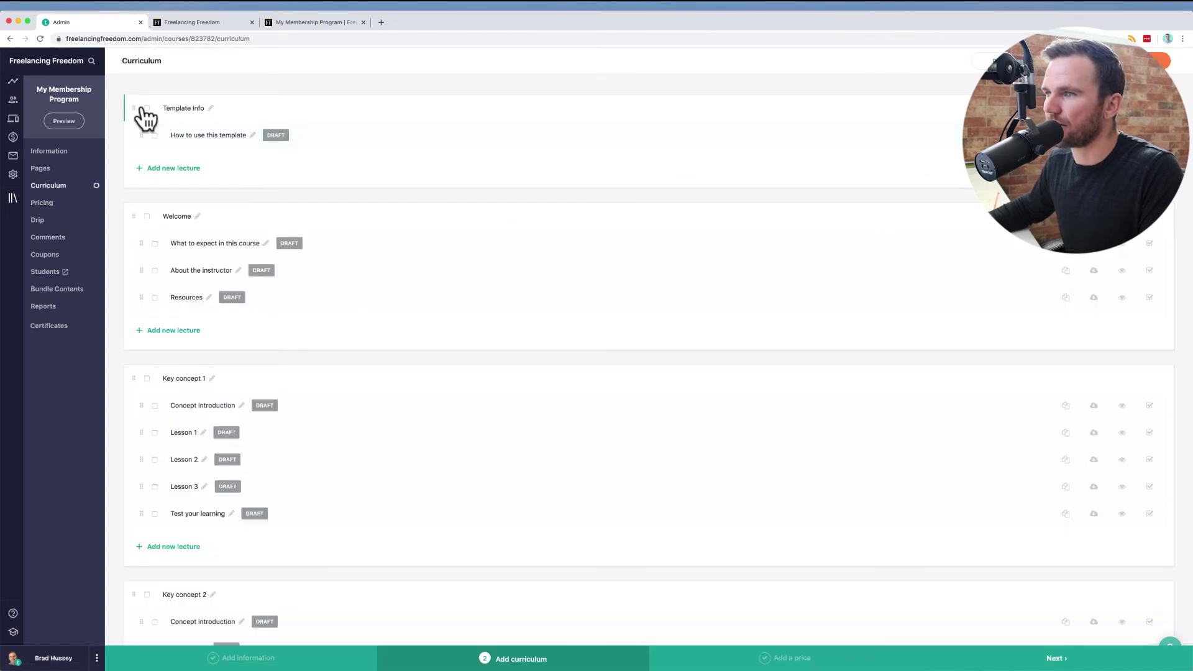
# Publish the Template Info and Welcome section lectures
pyautogui.click(147, 108)
pyautogui.click(148, 216)
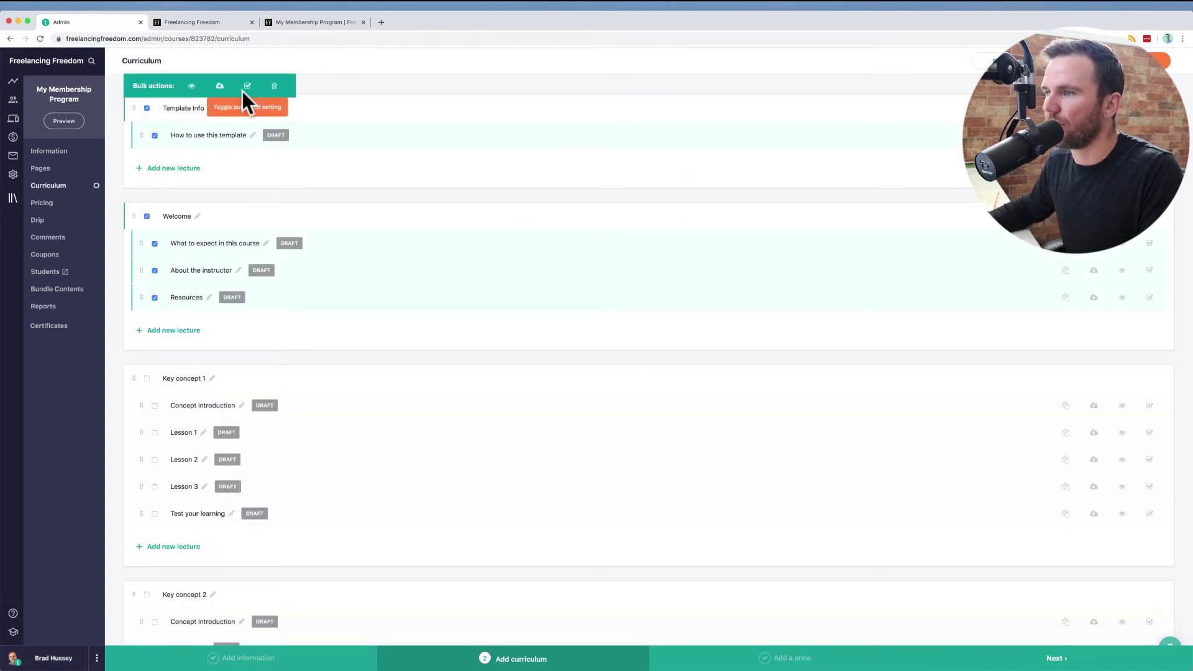
pyautogui.click(247, 88)
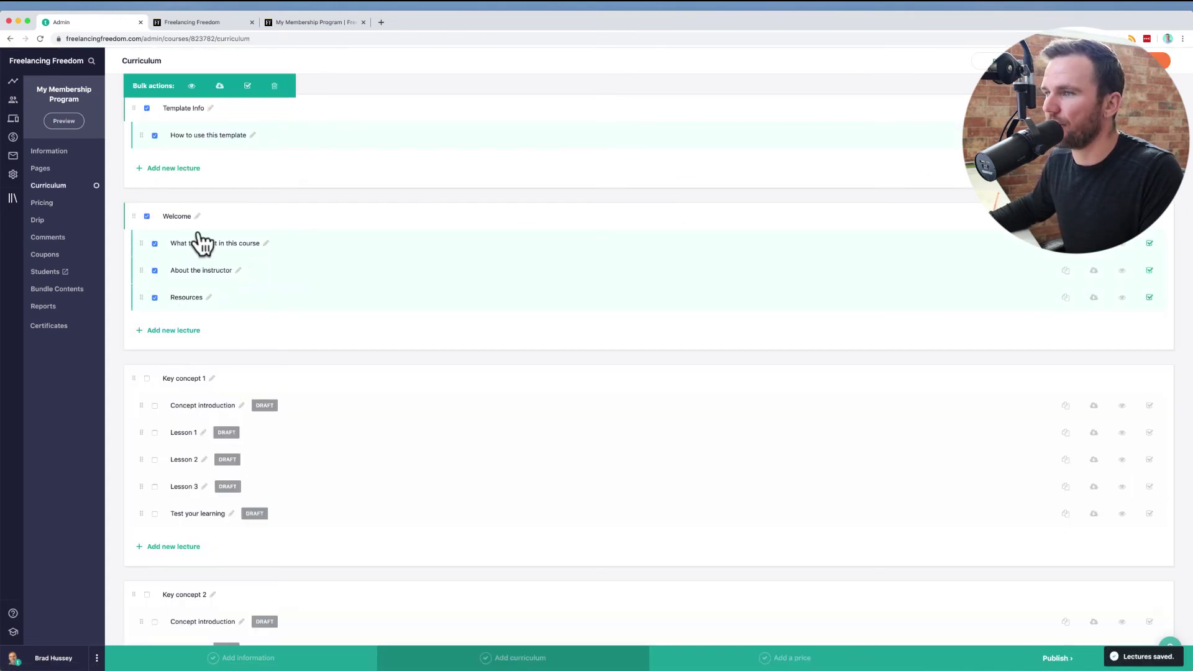
# Publish all lectures in the Key concept 1 section
pyautogui.click(148, 216)
pyautogui.click(148, 216)
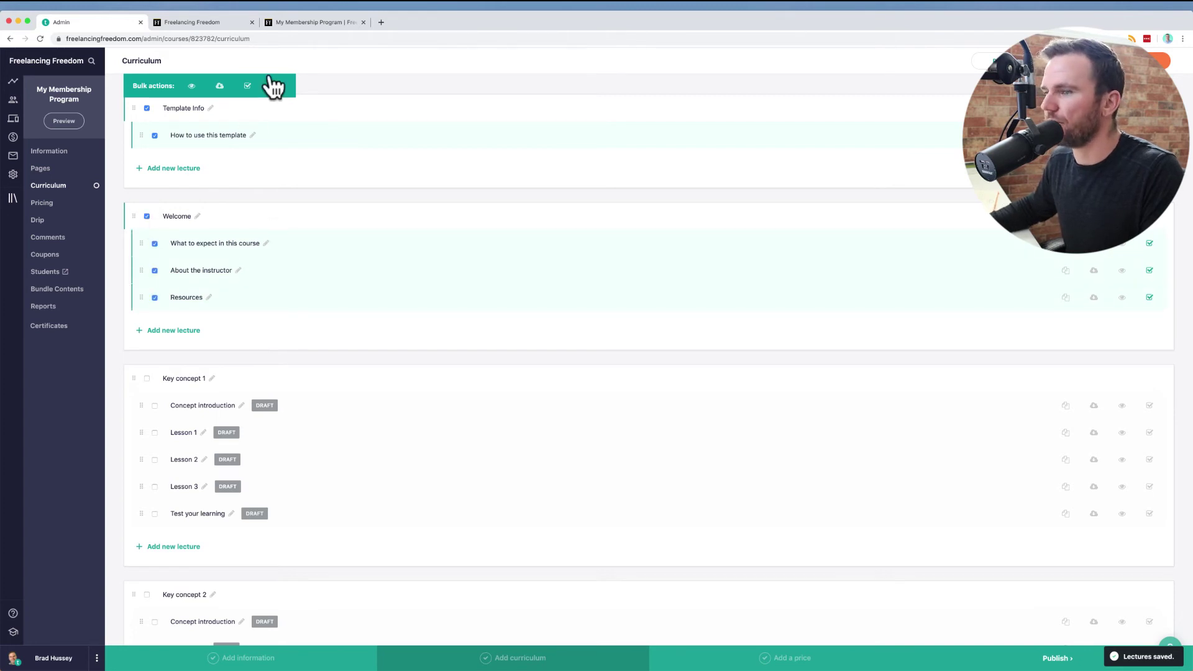
pyautogui.click(148, 379)
pyautogui.click(247, 85)
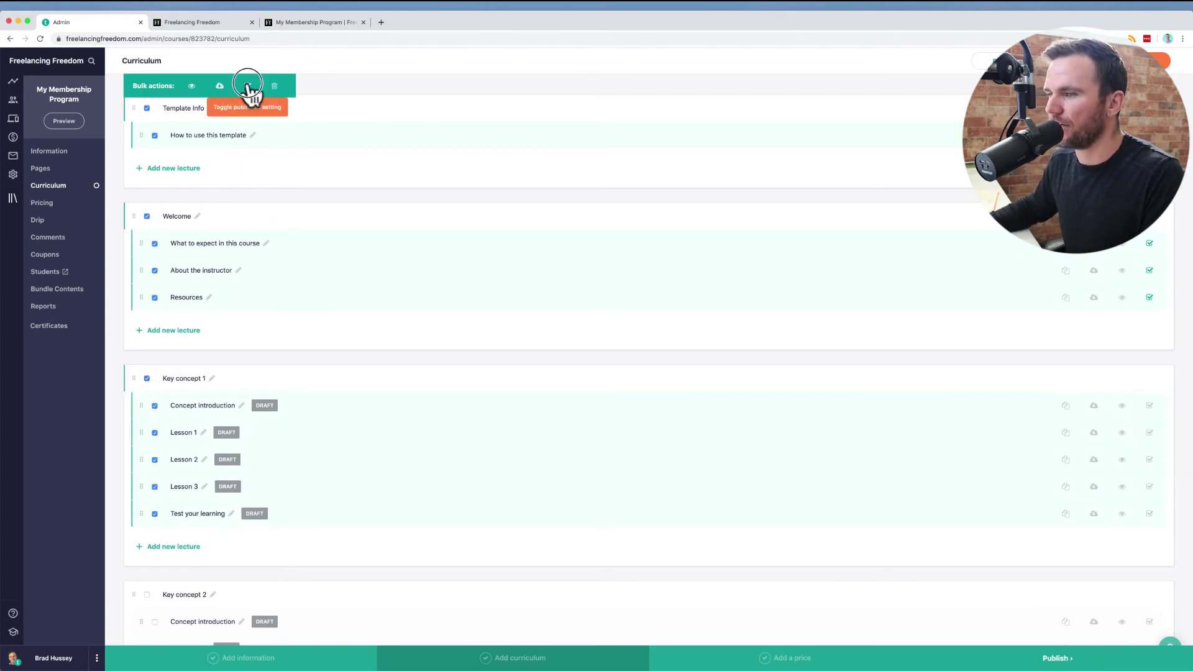
# Publish the Wrap up section's lectures
pyautogui.scroll(-10, 315, 458)
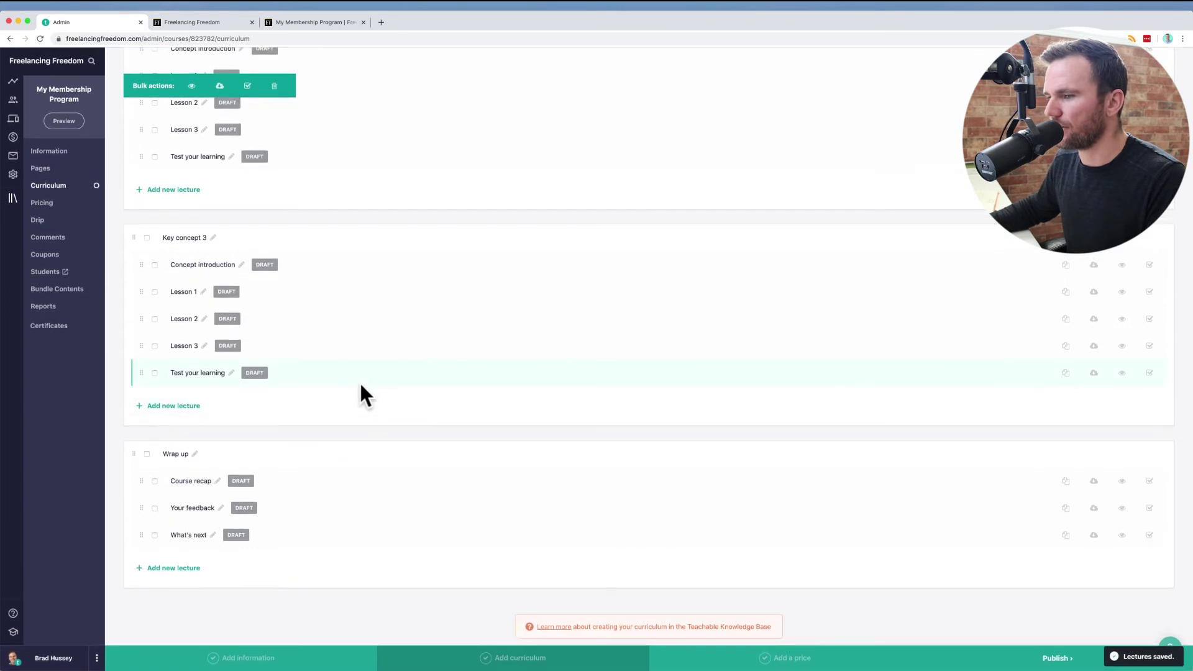
pyautogui.click(148, 454)
pyautogui.click(248, 87)
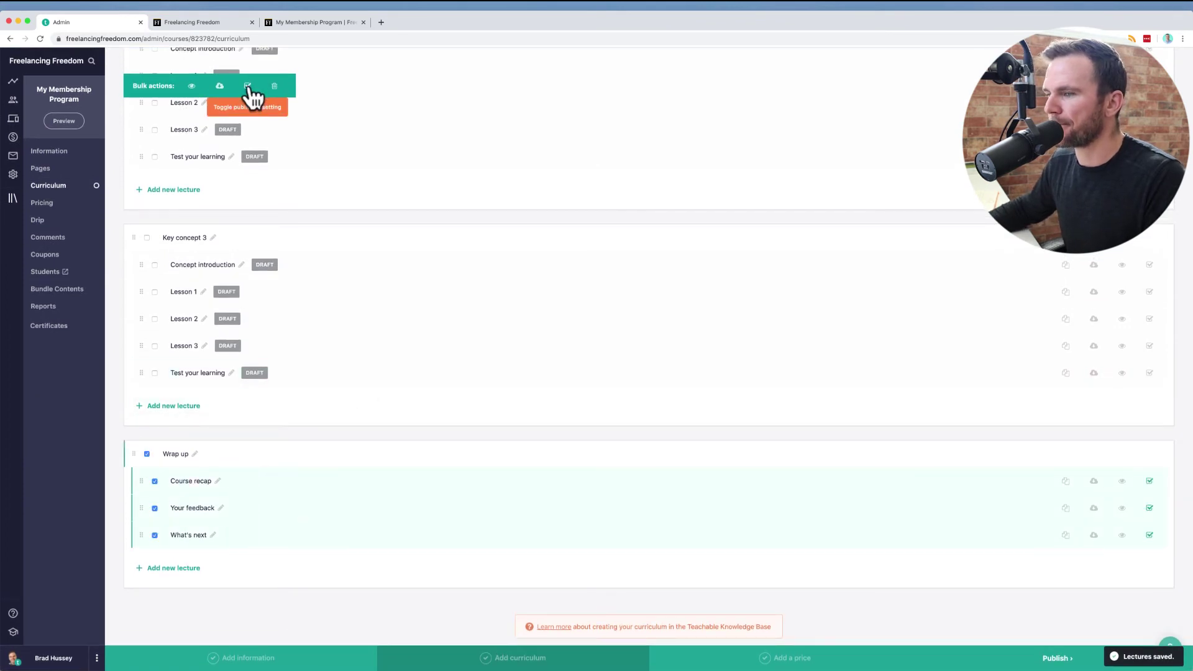
pyautogui.scroll(15, 341, 261)
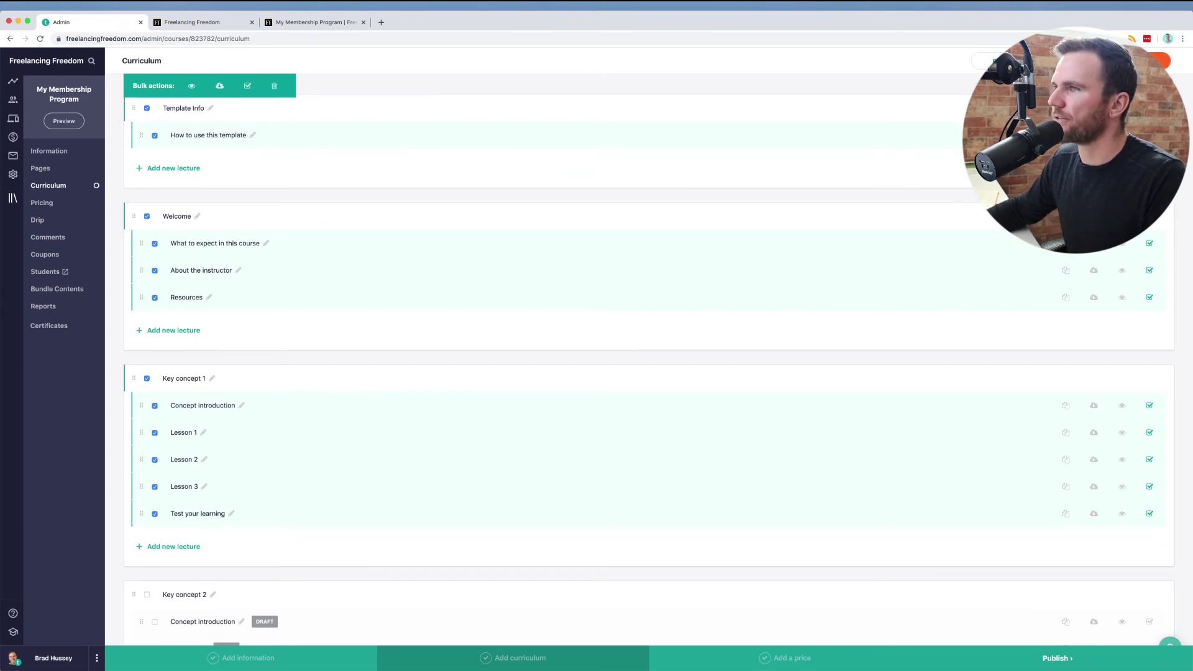
pyautogui.click(329, 22)
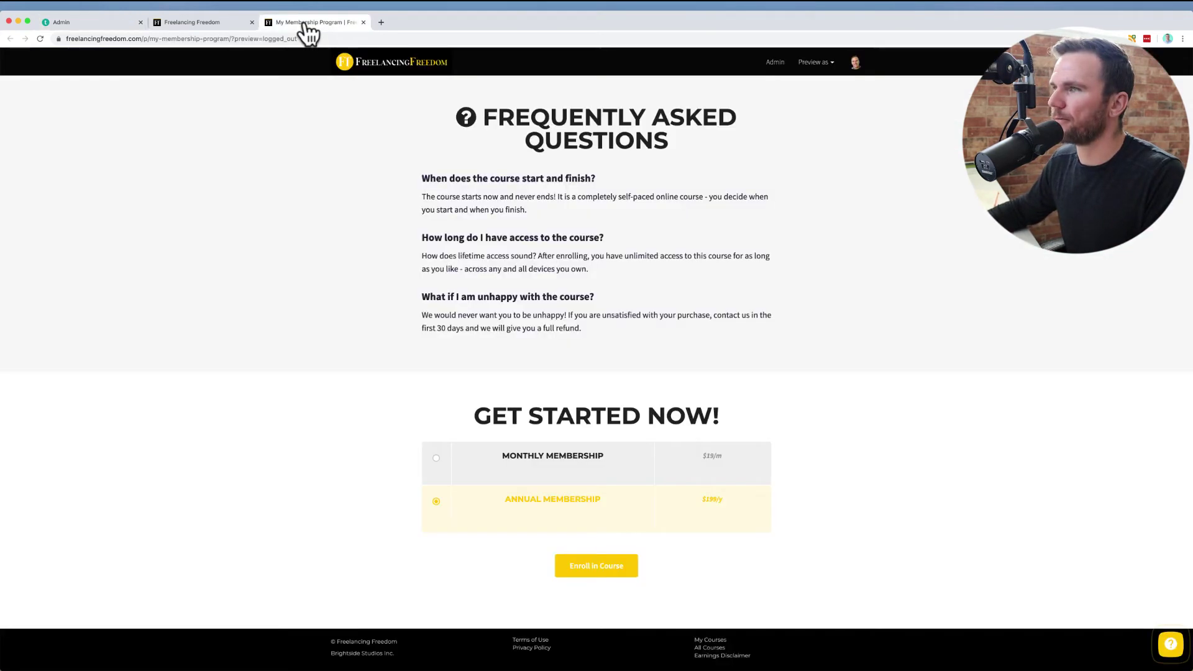
pyautogui.click(205, 22)
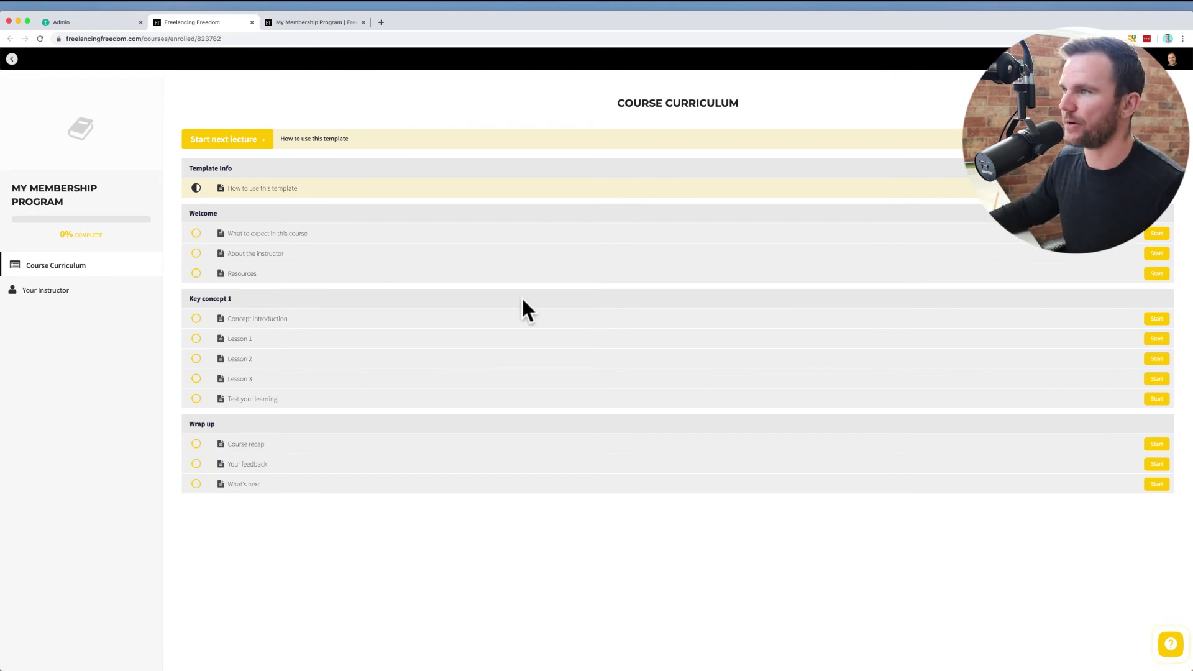
pyautogui.click(311, 22)
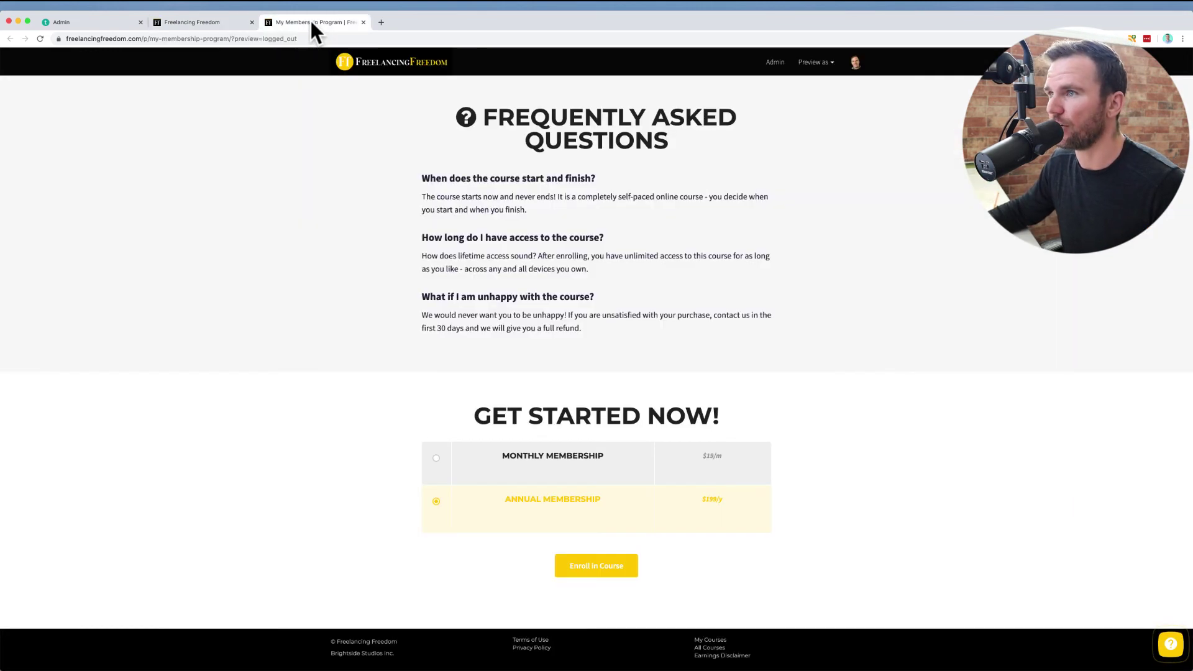
pyautogui.click(114, 22)
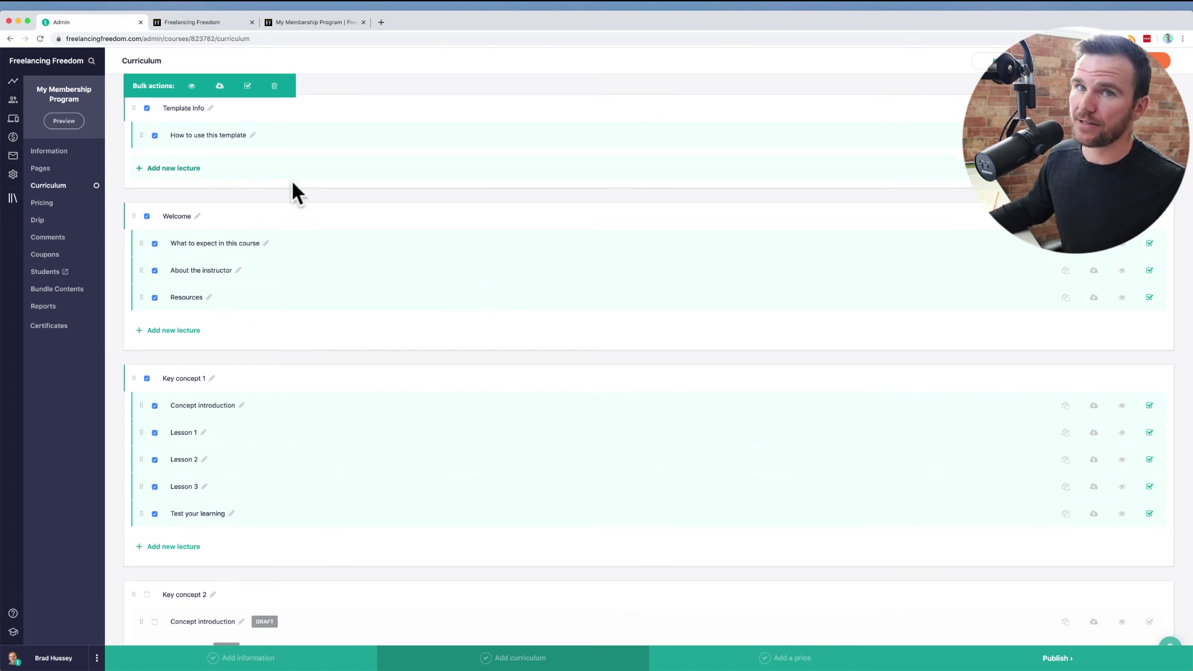
pyautogui.click(317, 23)
pyautogui.scroll(15, 448, 143)
pyautogui.scroll(-1, 529, 221)
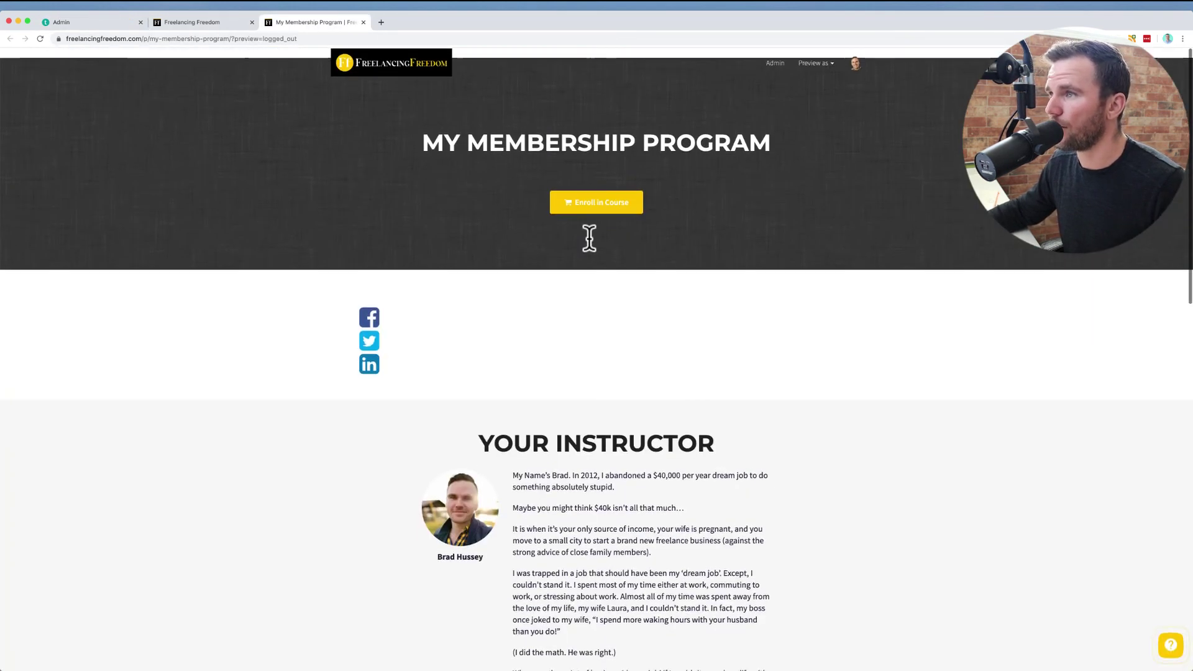
pyautogui.click(207, 23)
pyautogui.click(106, 23)
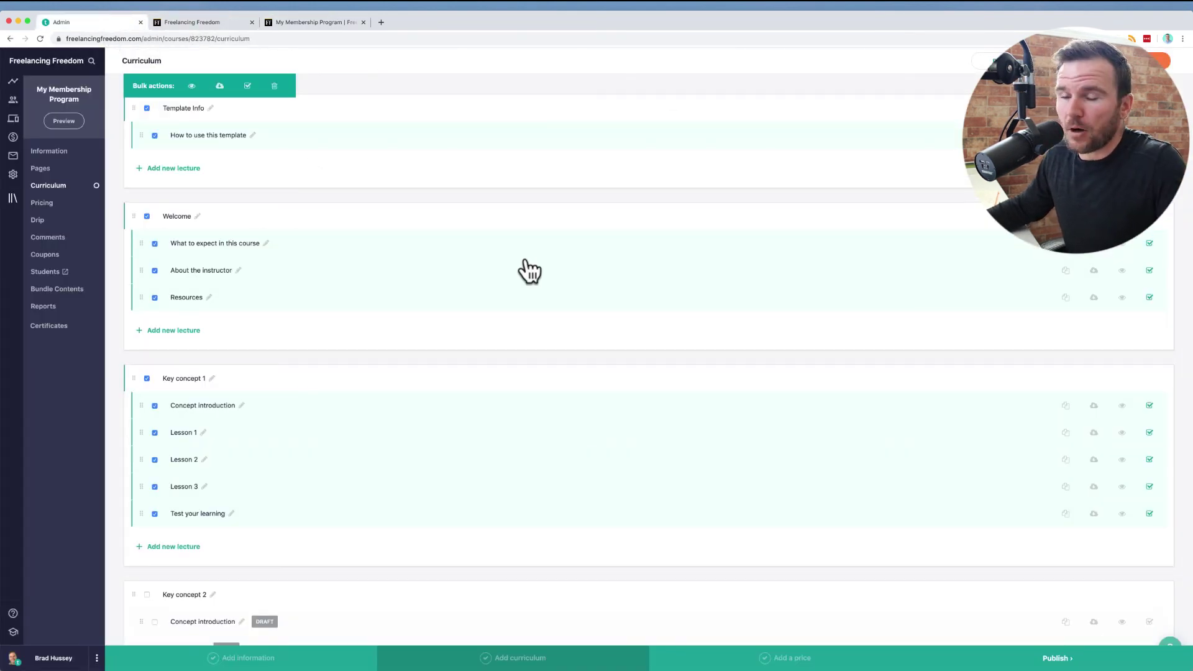